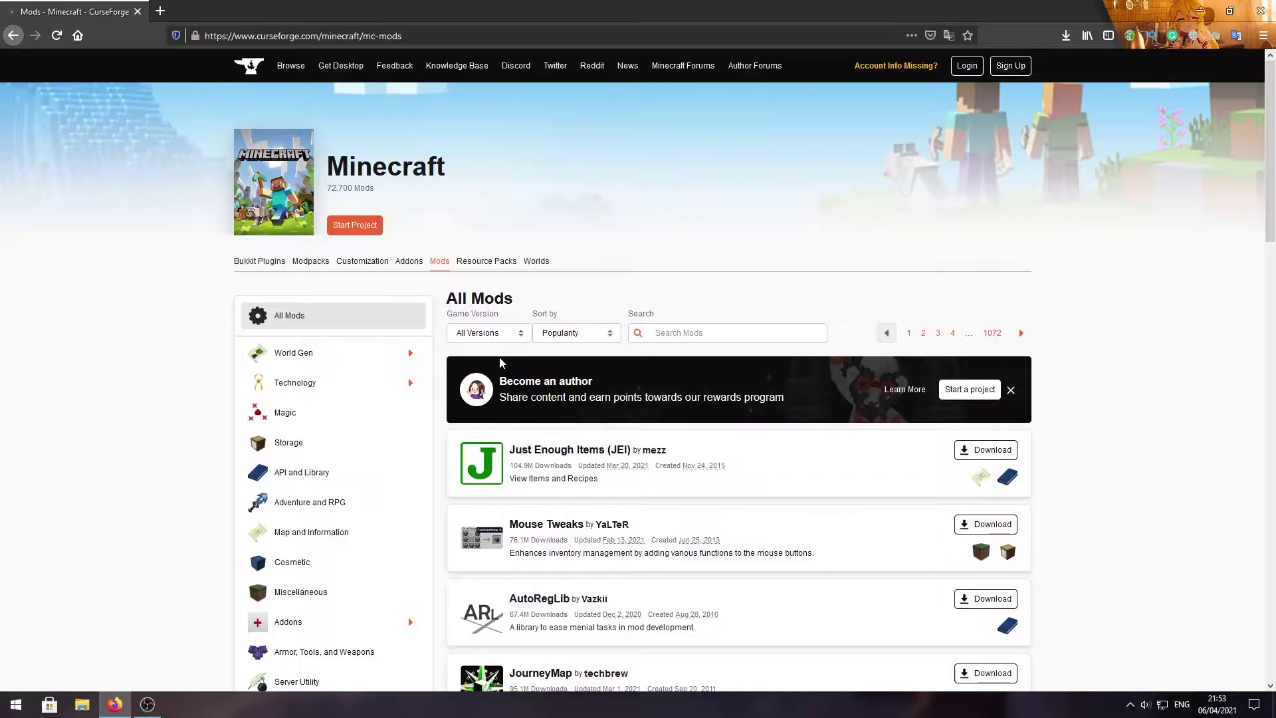
Browse the Minecraft mods list and open the Biomes O' Plenty mod page in a new tab
{"action": "scroll", "coordinate": [667, 511], "scroll_direction": "down", "scroll_amount": 4}
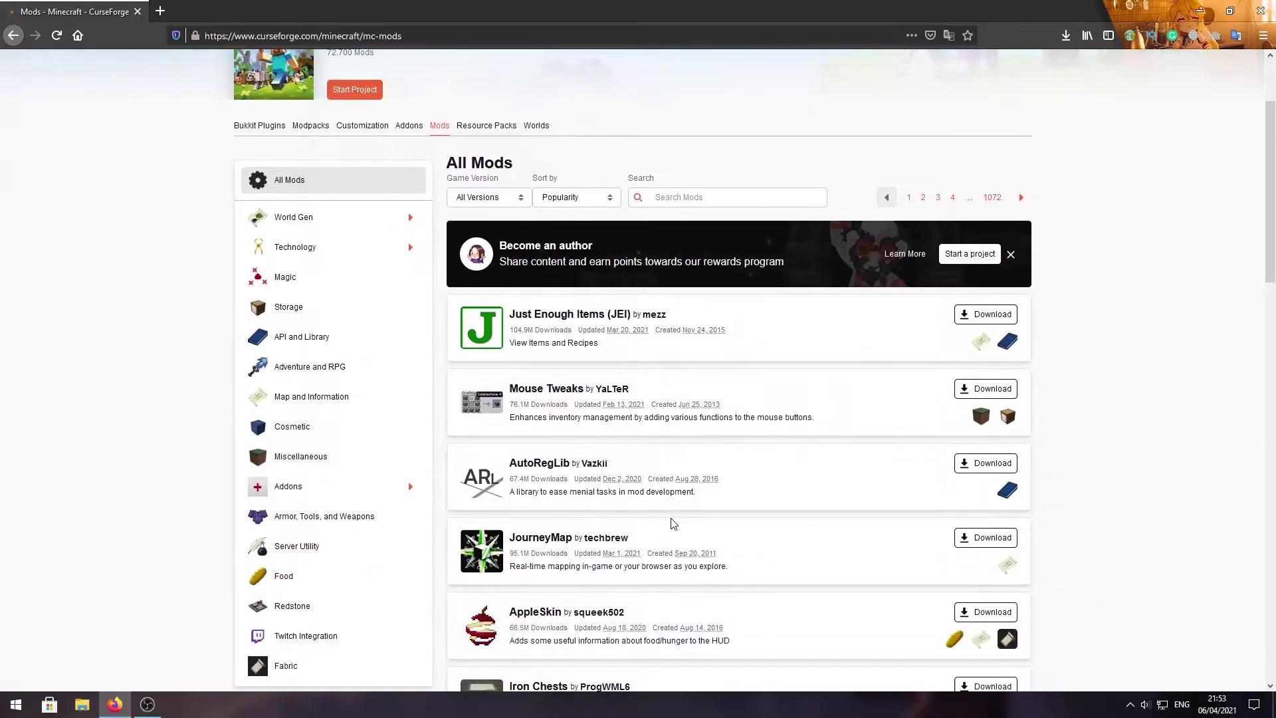
{"action": "scroll", "coordinate": [669, 523], "scroll_direction": "down", "scroll_amount": 2}
{"action": "scroll", "coordinate": [653, 519], "scroll_direction": "up", "scroll_amount": 2}
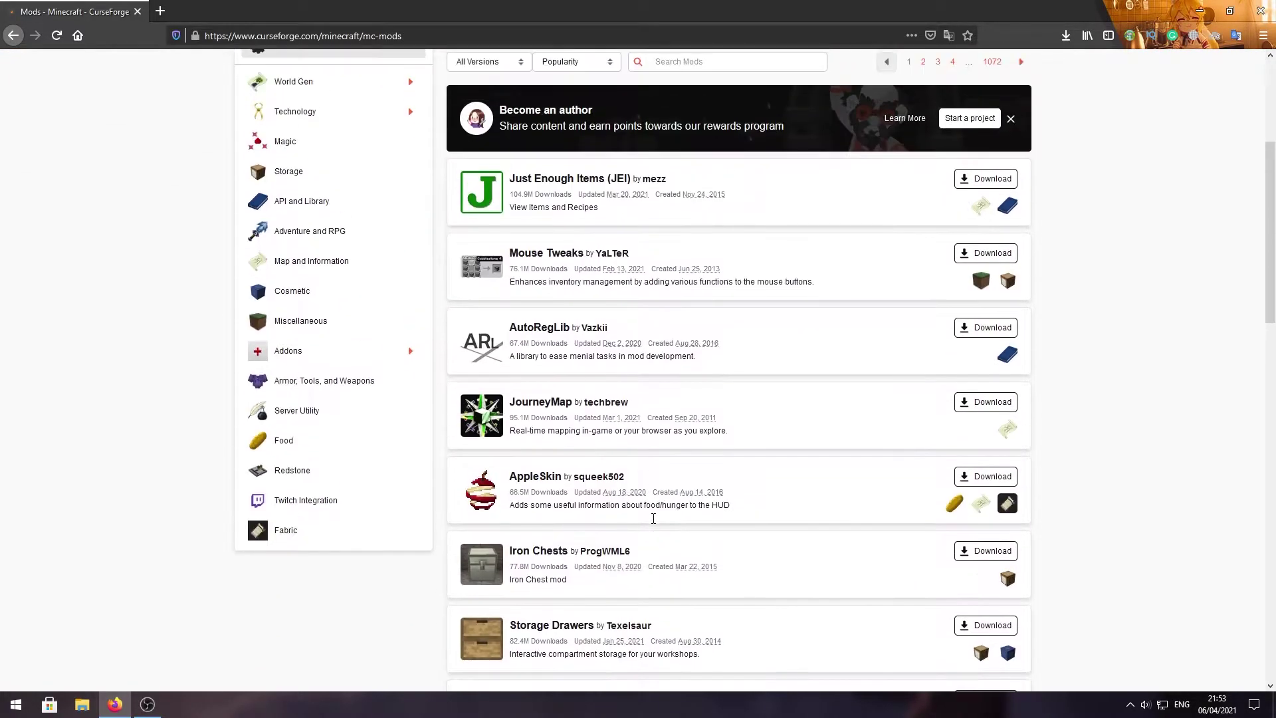
{"action": "scroll", "coordinate": [631, 536], "scroll_direction": "down", "scroll_amount": 7}
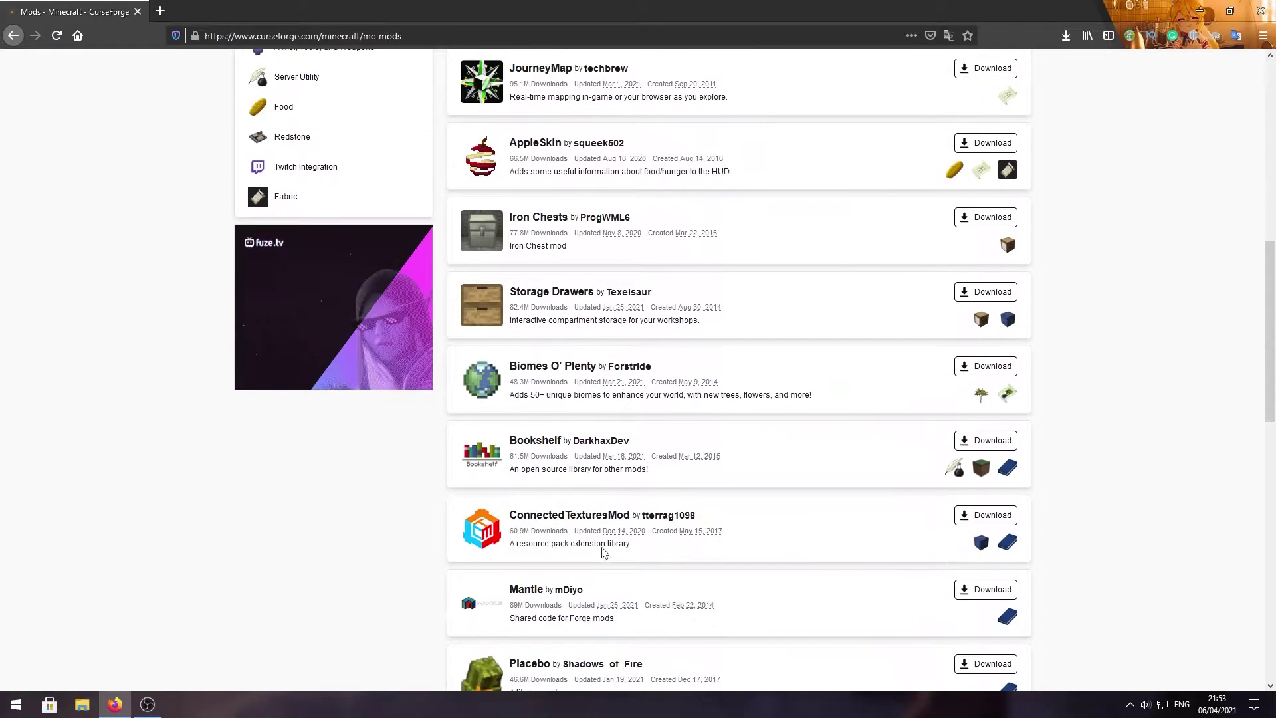
{"action": "scroll", "coordinate": [605, 553], "scroll_direction": "down", "scroll_amount": 5}
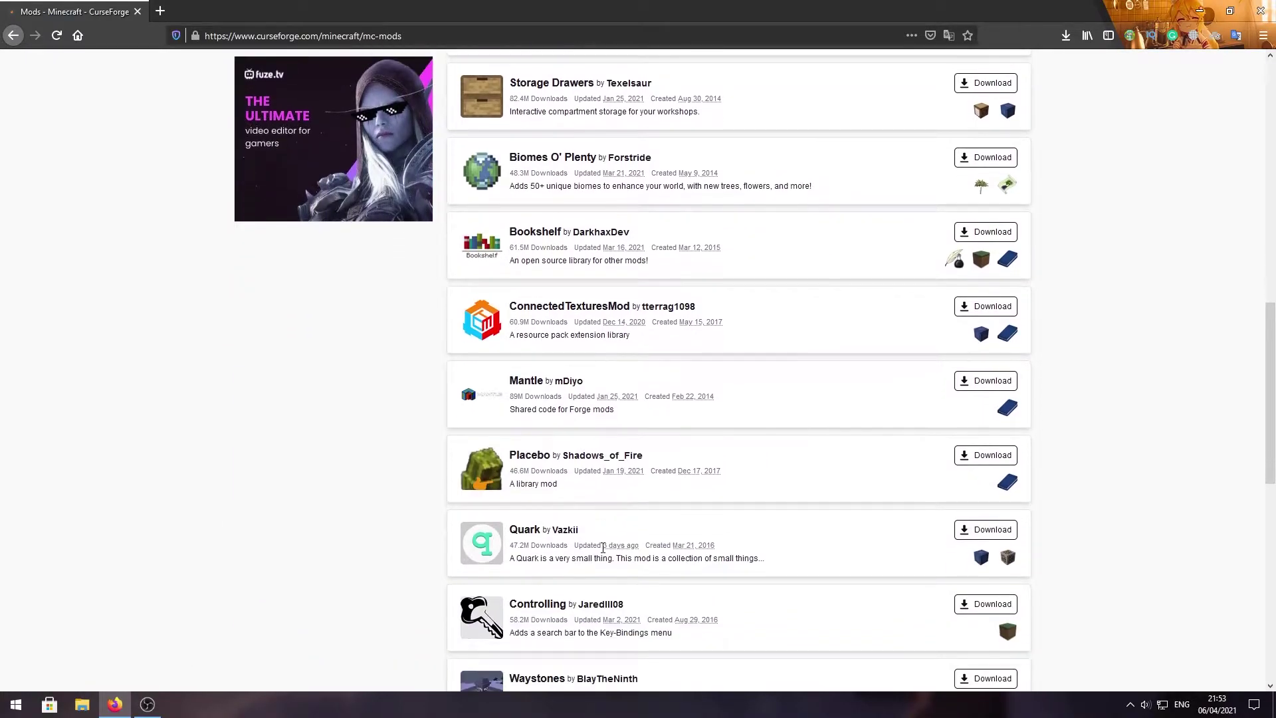
{"action": "scroll", "coordinate": [604, 539], "scroll_direction": "down", "scroll_amount": 3}
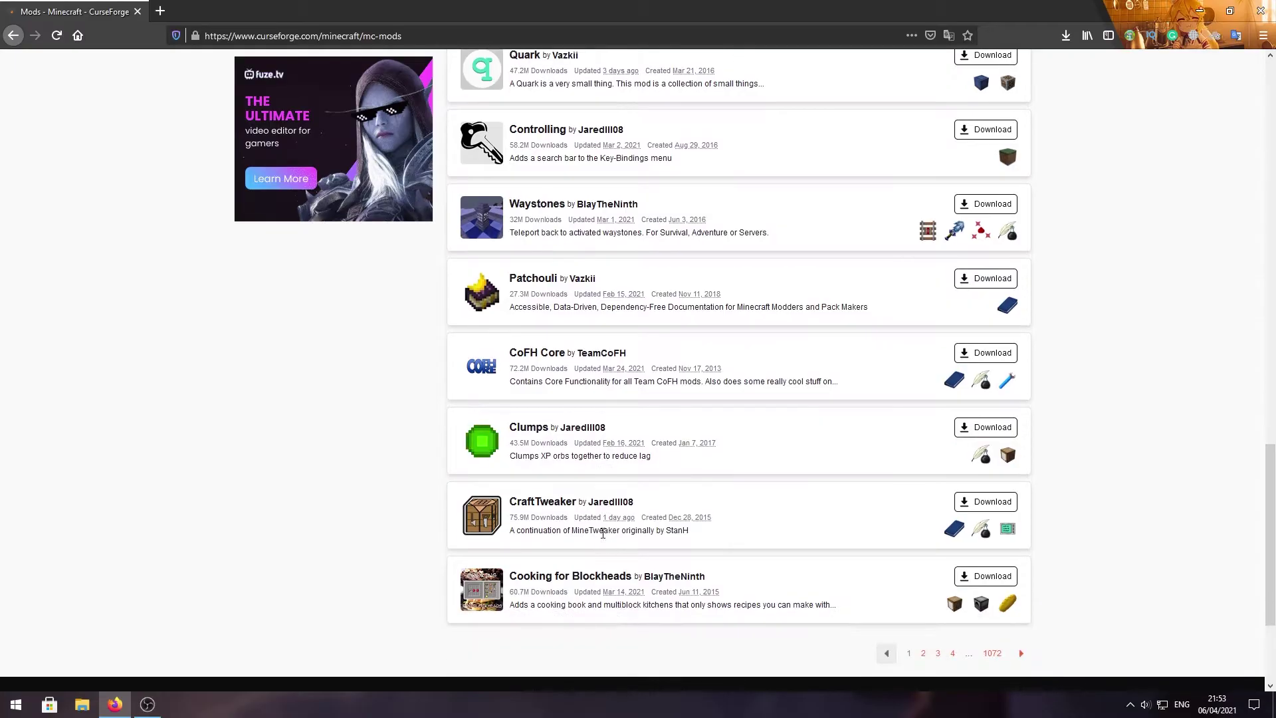
{"action": "scroll", "coordinate": [656, 570], "scroll_direction": "up", "scroll_amount": 10}
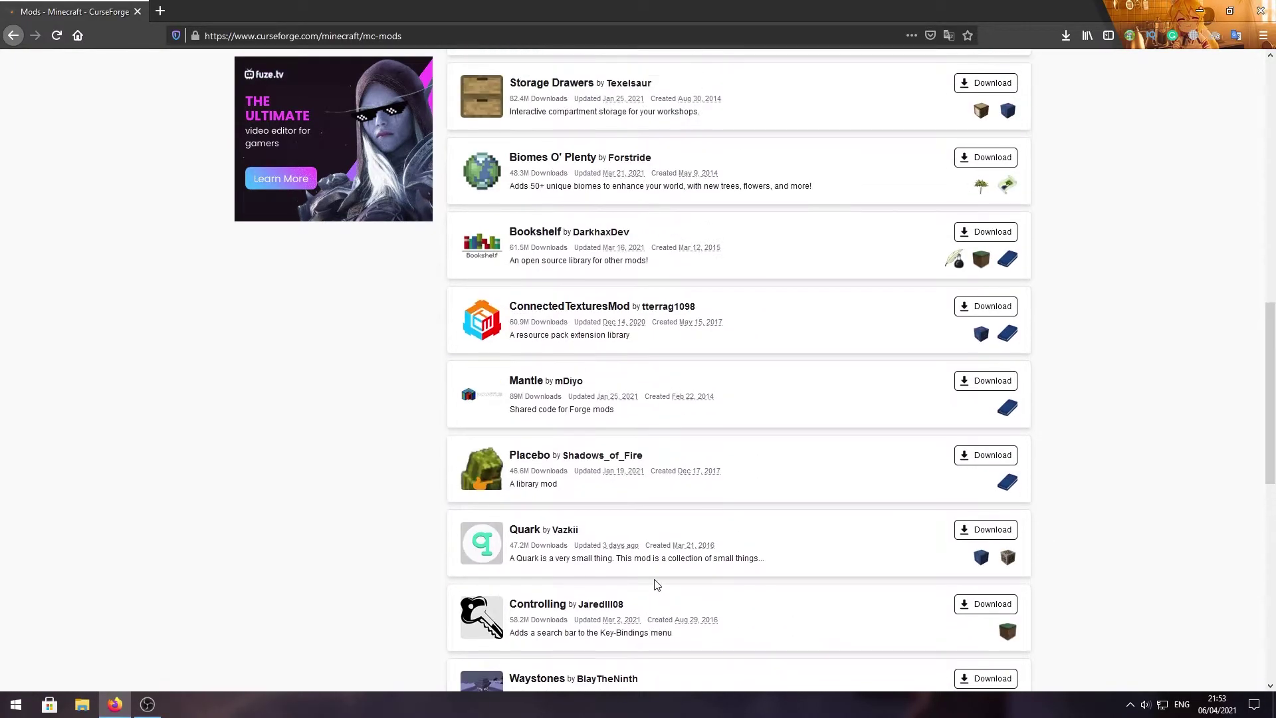
{"action": "right_click", "coordinate": [566, 370]}
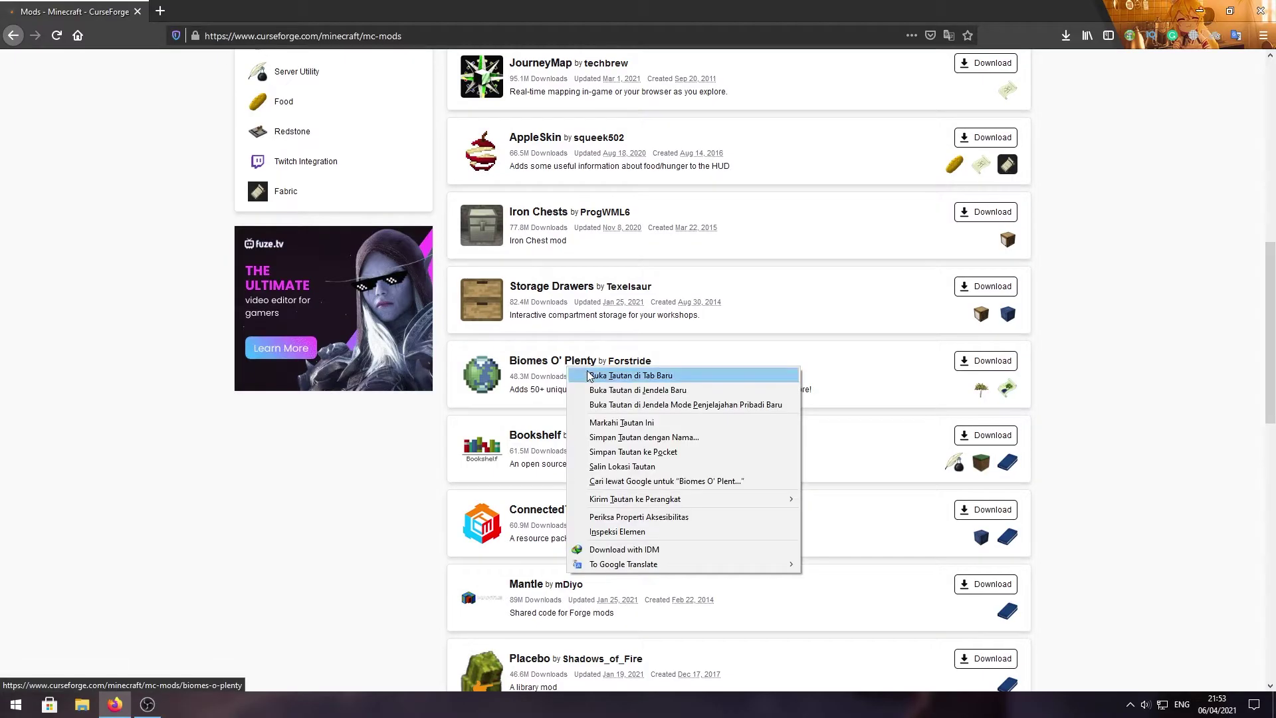
{"action": "left_click", "coordinate": [589, 376]}
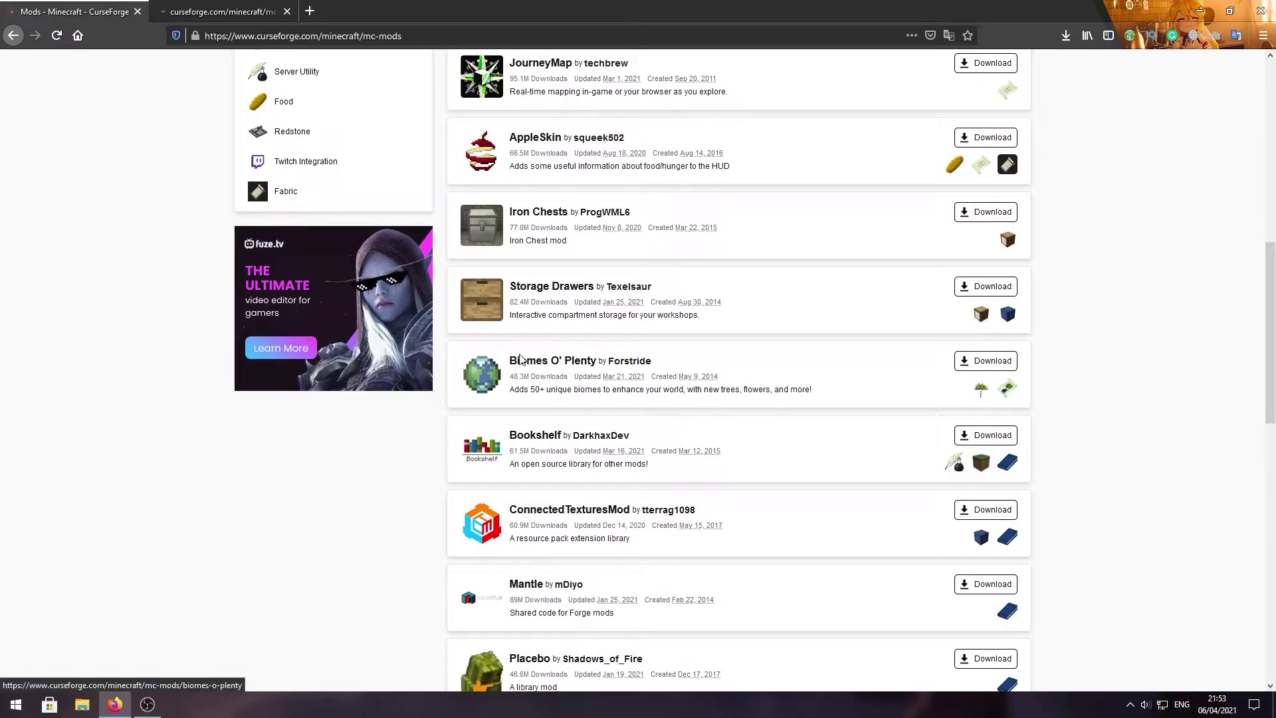
{"action": "left_click", "coordinate": [252, 19]}
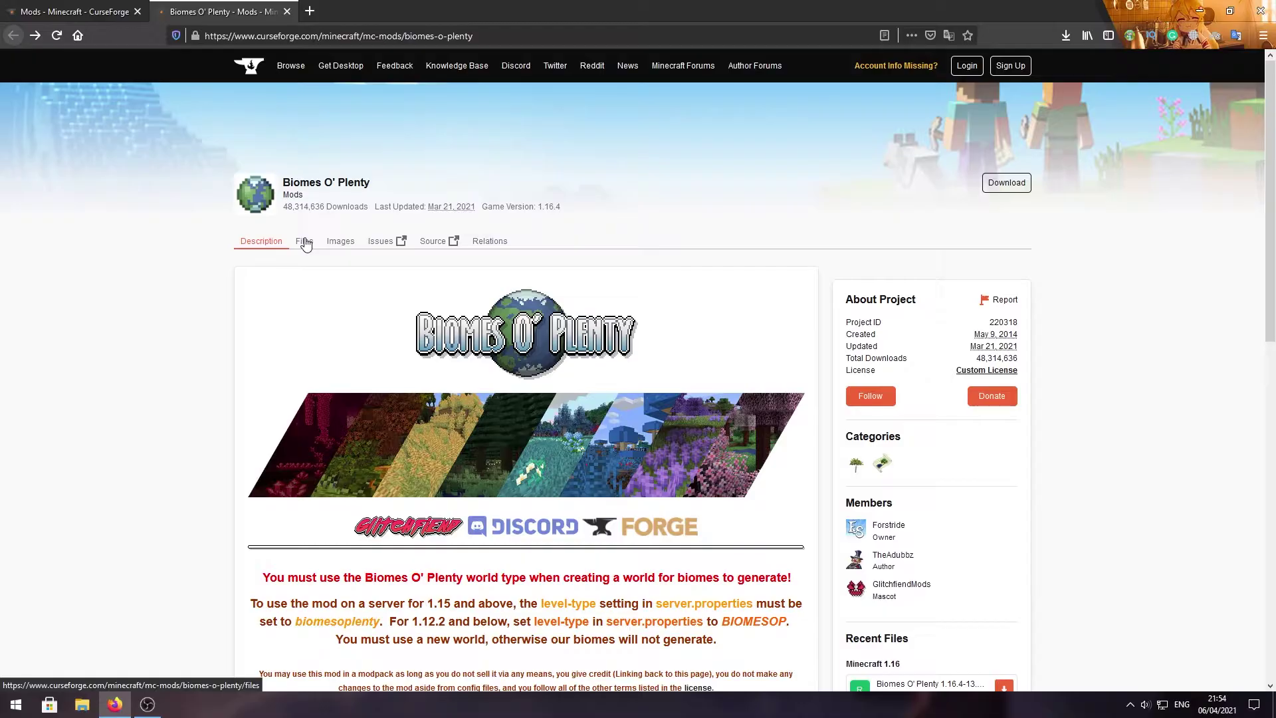
Examine the Biomes O' Plenty page's description, usage notes and recent files for each Minecraft version
{"action": "scroll", "coordinate": [553, 352], "scroll_direction": "down", "scroll_amount": 5}
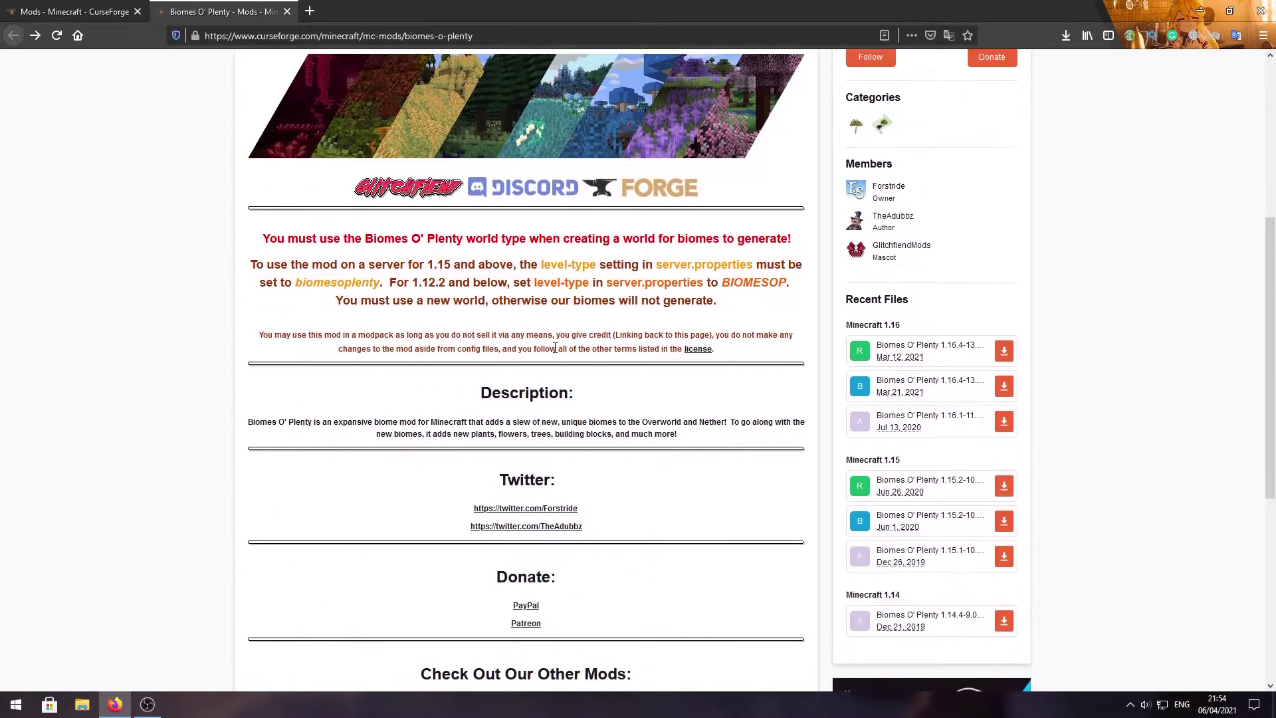
{"action": "scroll", "coordinate": [555, 349], "scroll_direction": "down", "scroll_amount": 2}
{"action": "scroll", "coordinate": [654, 370], "scroll_direction": "up", "scroll_amount": 3}
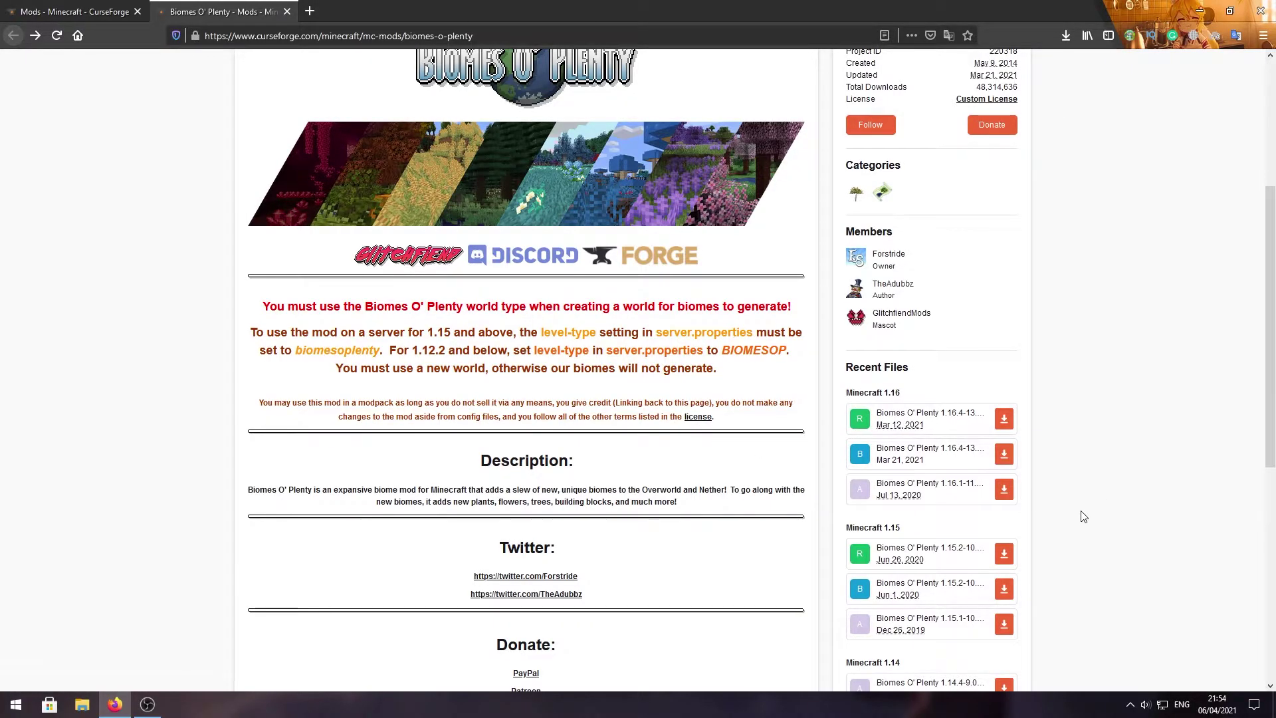
{"action": "scroll", "coordinate": [465, 254], "scroll_direction": "up", "scroll_amount": 3}
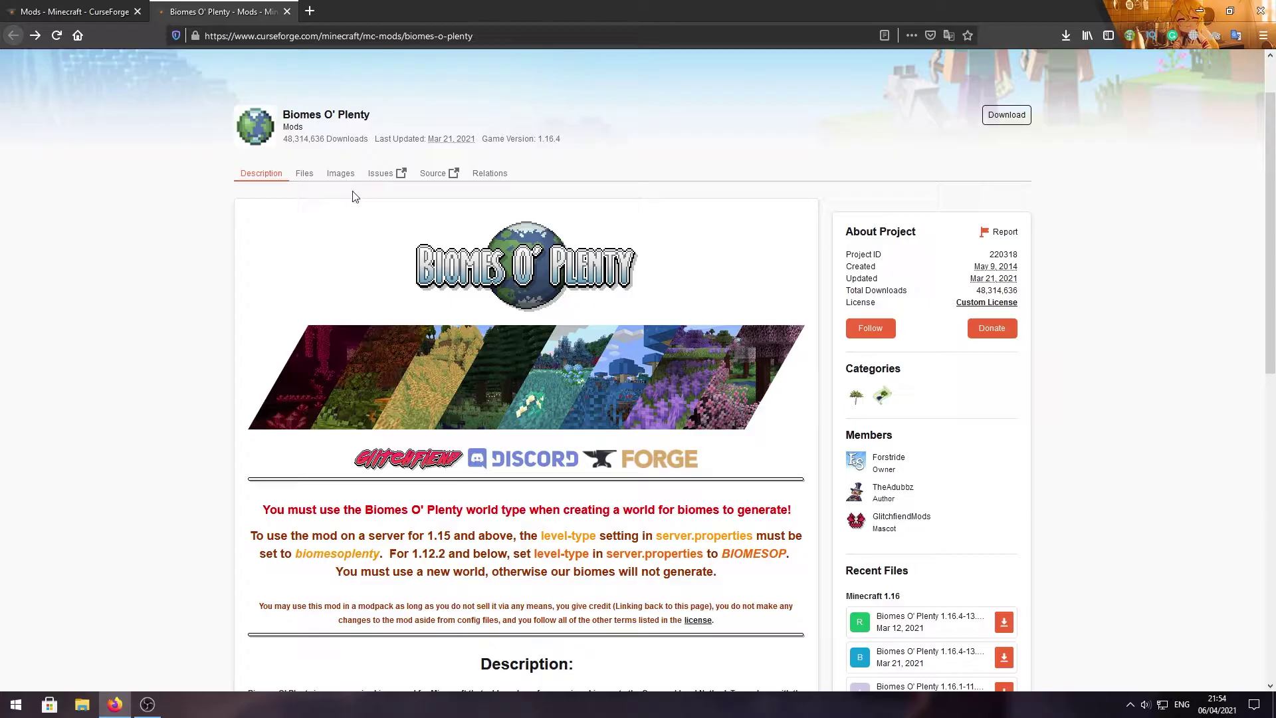
{"action": "scroll", "coordinate": [775, 337], "scroll_direction": "down", "scroll_amount": 4}
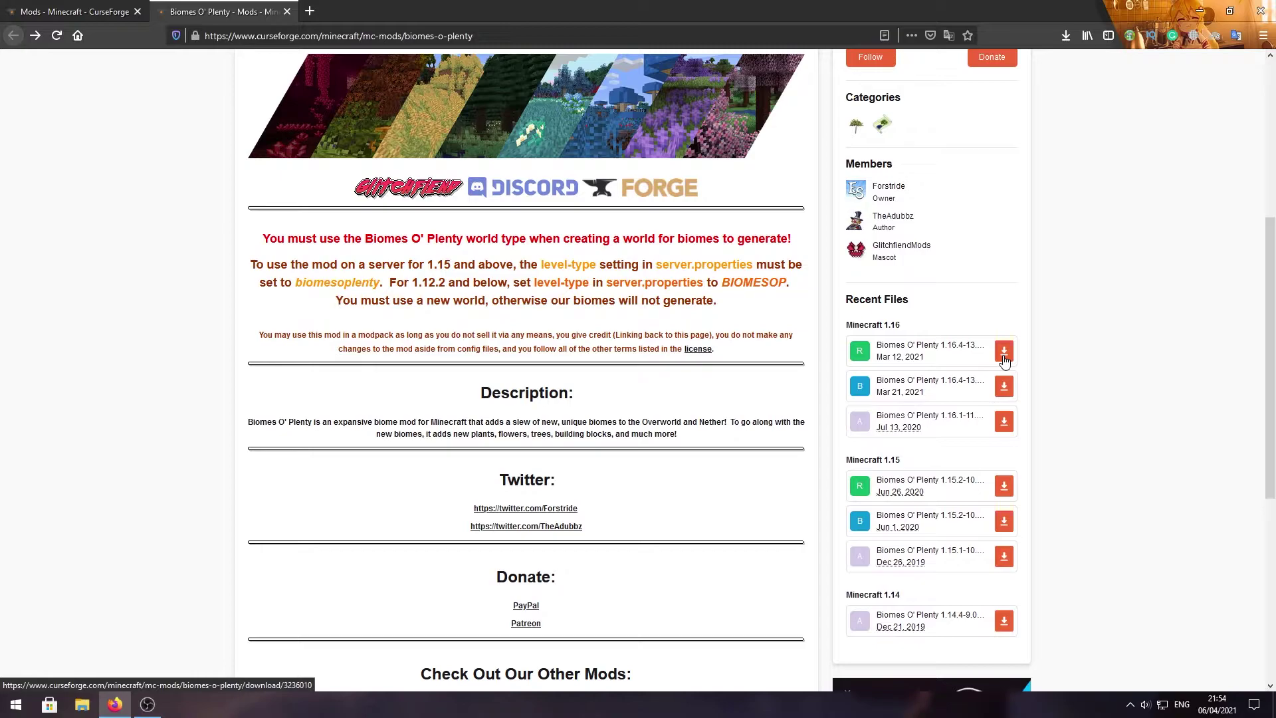
{"action": "scroll", "coordinate": [1003, 359], "scroll_direction": "up", "scroll_amount": 5}
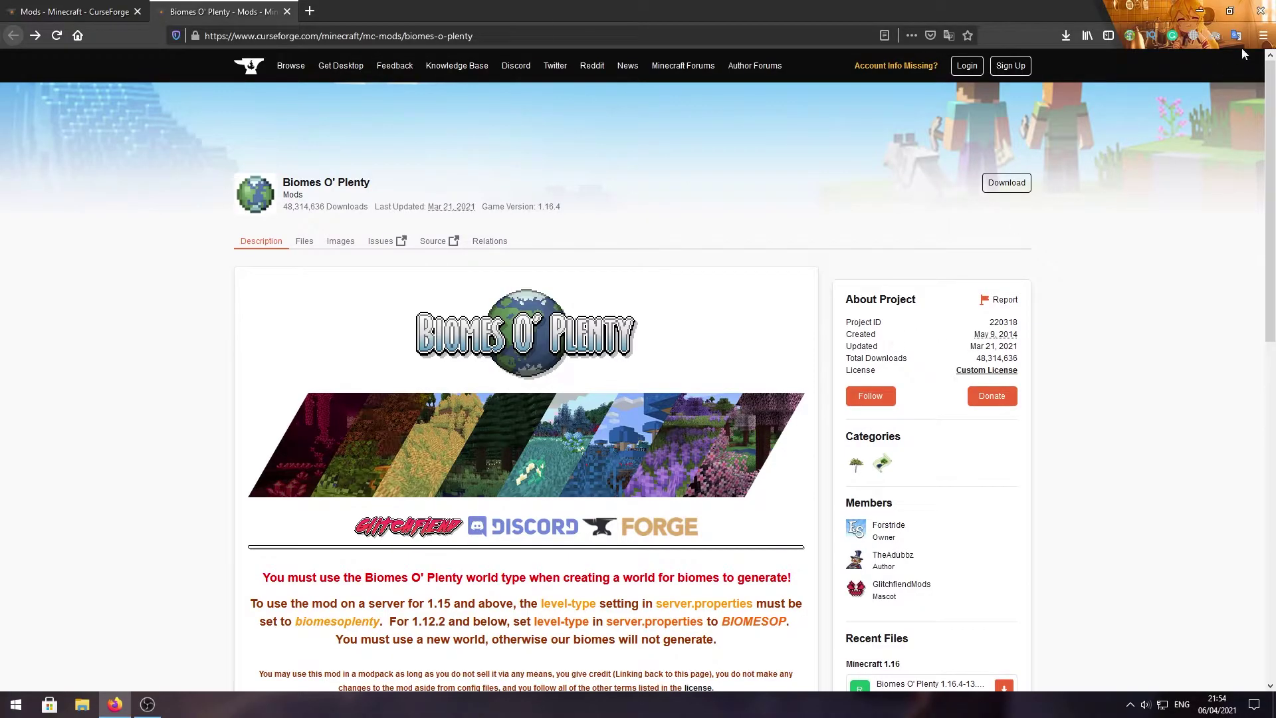
Minimize the browser and place the Forge 1.16.5-36.1.4 installer and the BiomesOPlenty-1.16.4-13.0.0.431-universal jar on the desktop
{"action": "left_click", "coordinate": [1199, 10]}
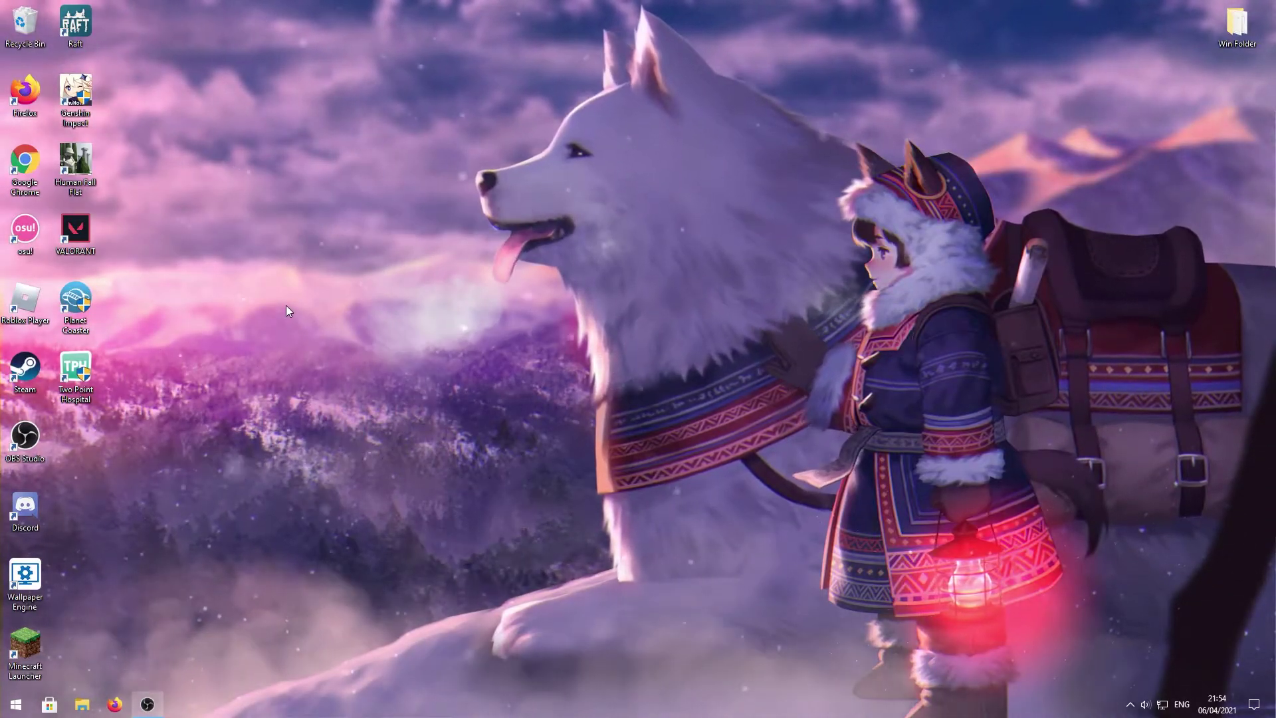
{"action": "left_click", "coordinate": [82, 704]}
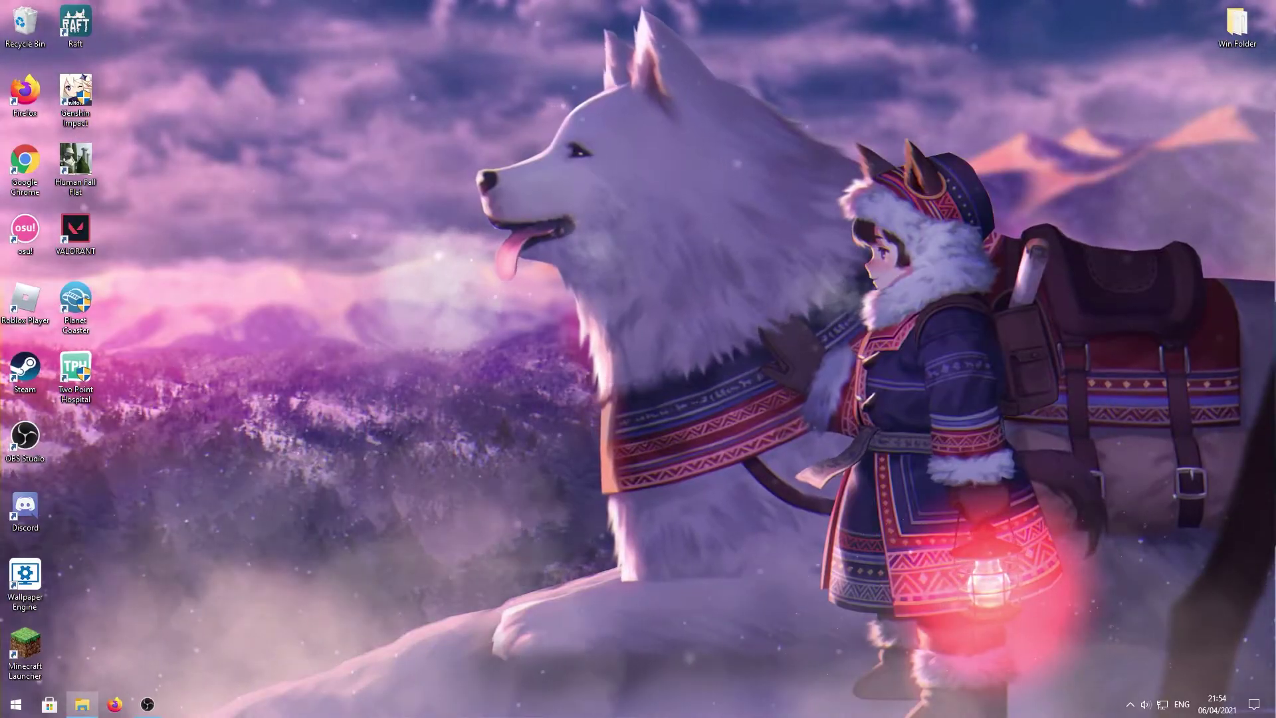
{"action": "left_click_drag", "start_coordinate": [568, 314], "coordinate": [569, 314]}
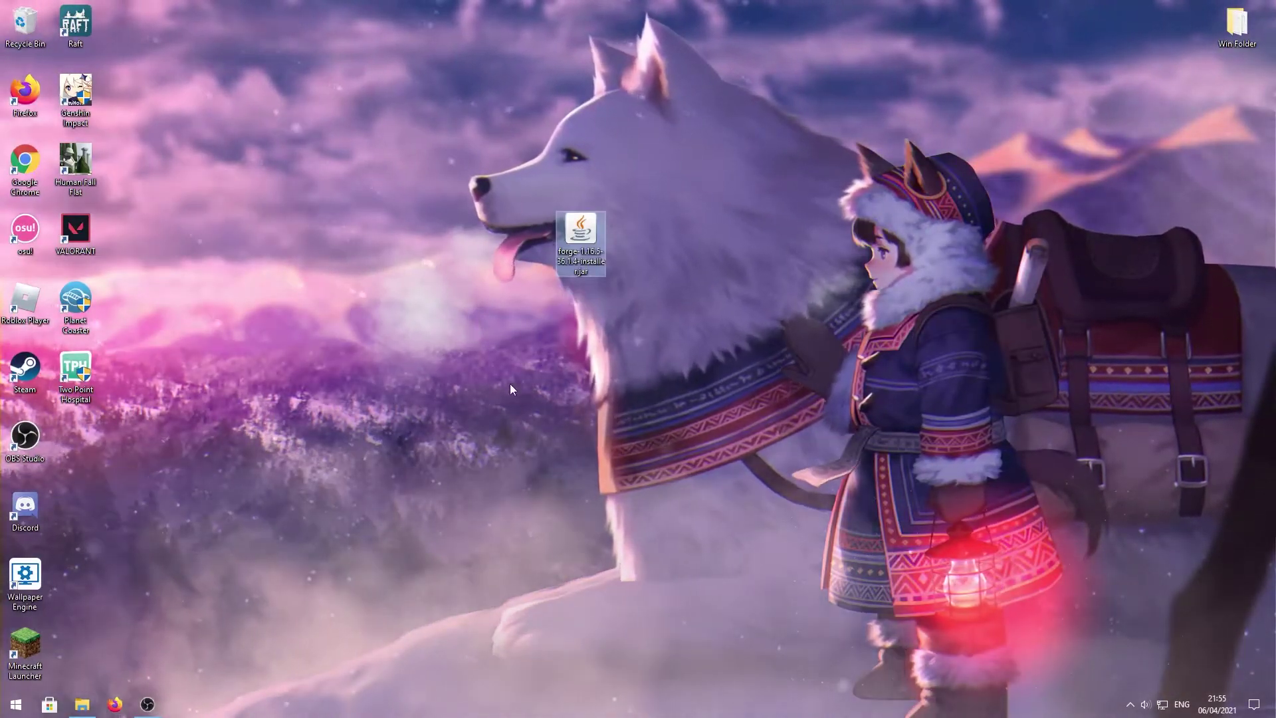
{"action": "left_click_drag", "start_coordinate": [512, 142], "coordinate": [568, 333]}
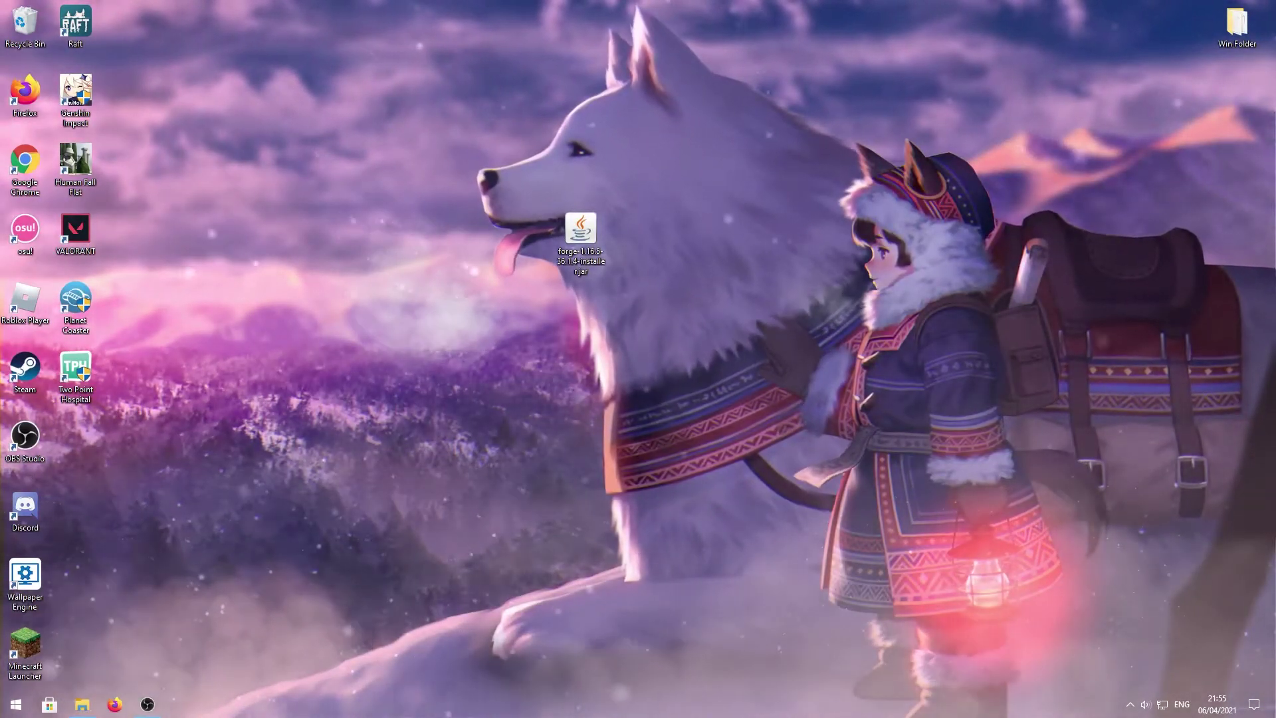
{"action": "left_click_drag", "start_coordinate": [0, 326], "coordinate": [671, 262]}
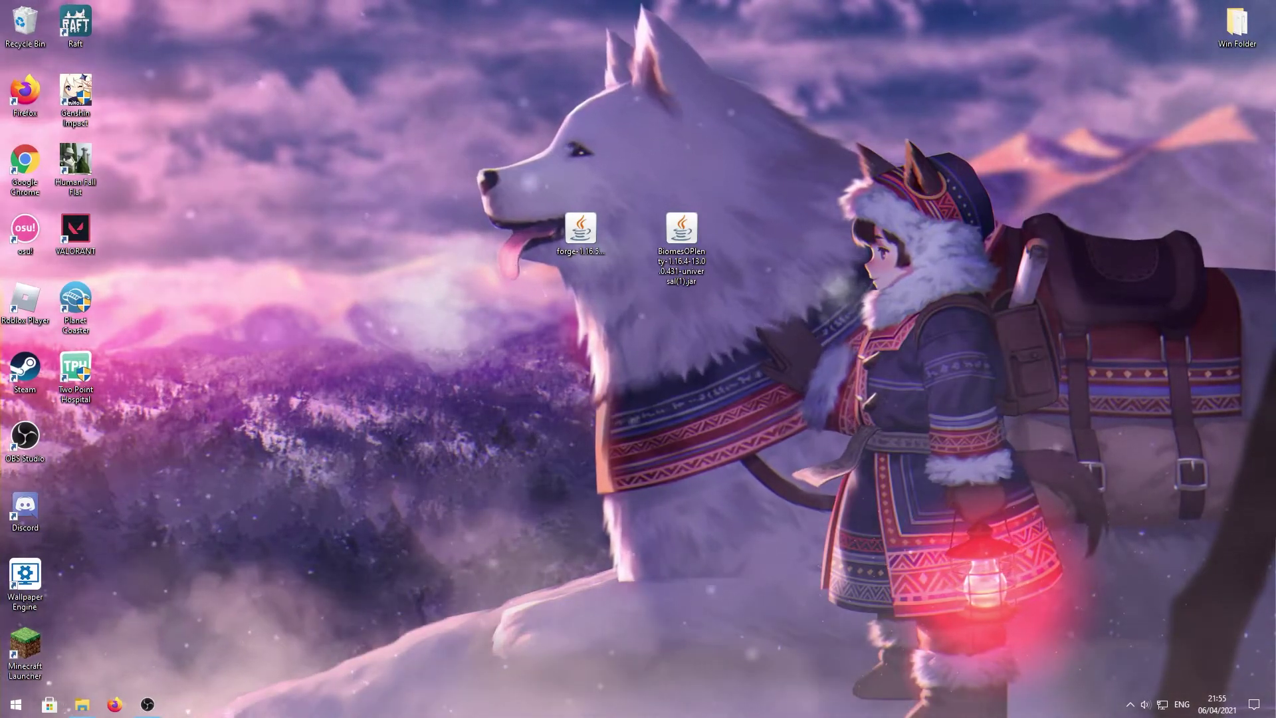
{"action": "left_click", "coordinate": [251, 230]}
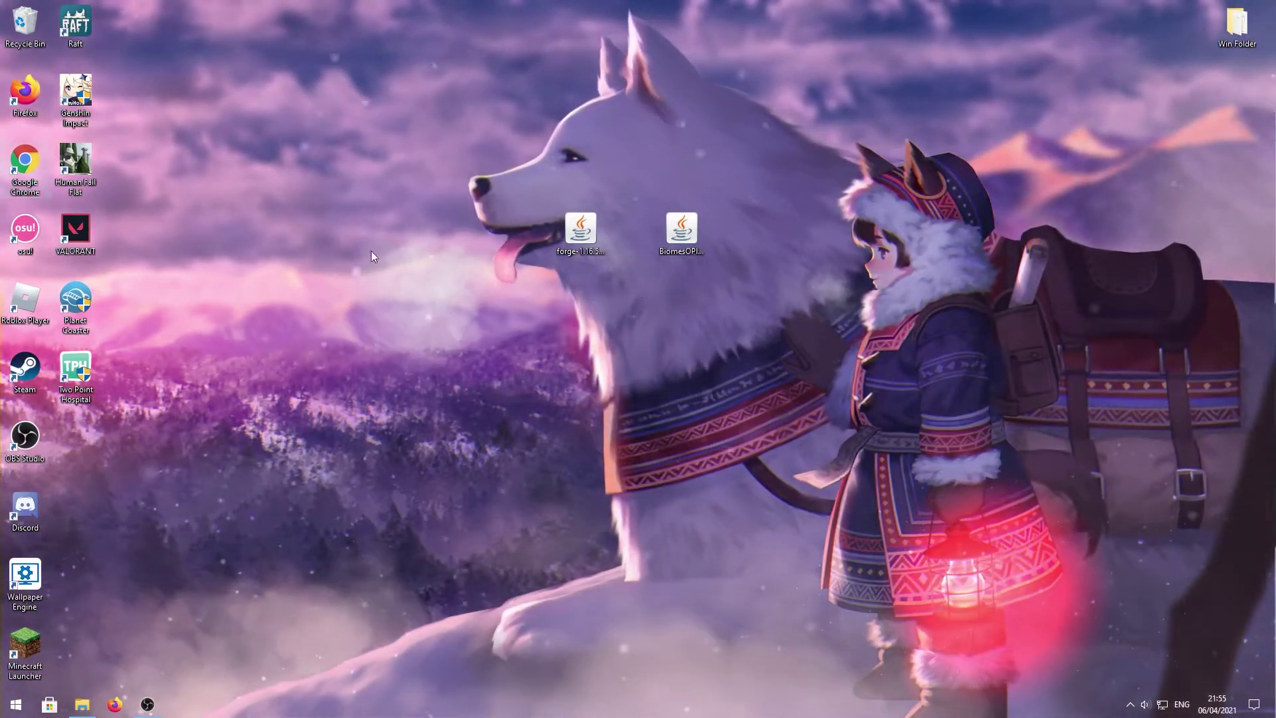
Run the Forge 1.16.5-36.1.4 installer and install the client in the default .minecraft directory
{"action": "left_click", "coordinate": [592, 237]}
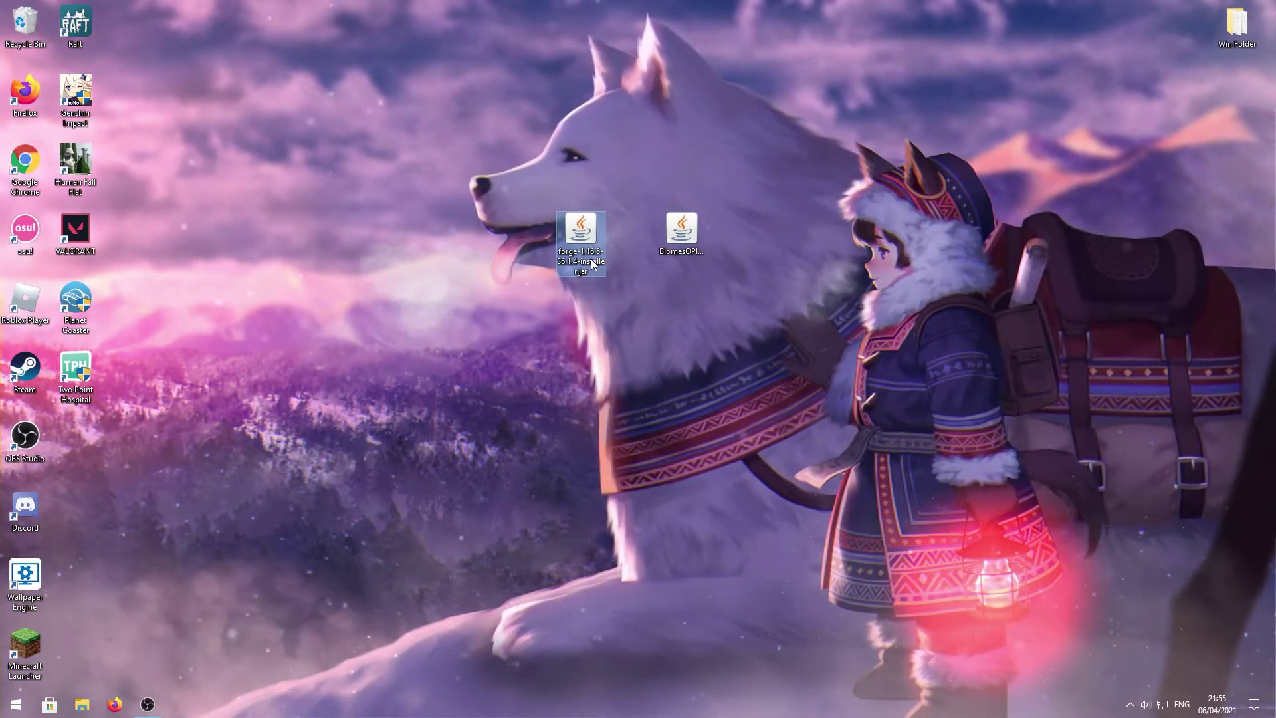
{"action": "double_click", "coordinate": [594, 264]}
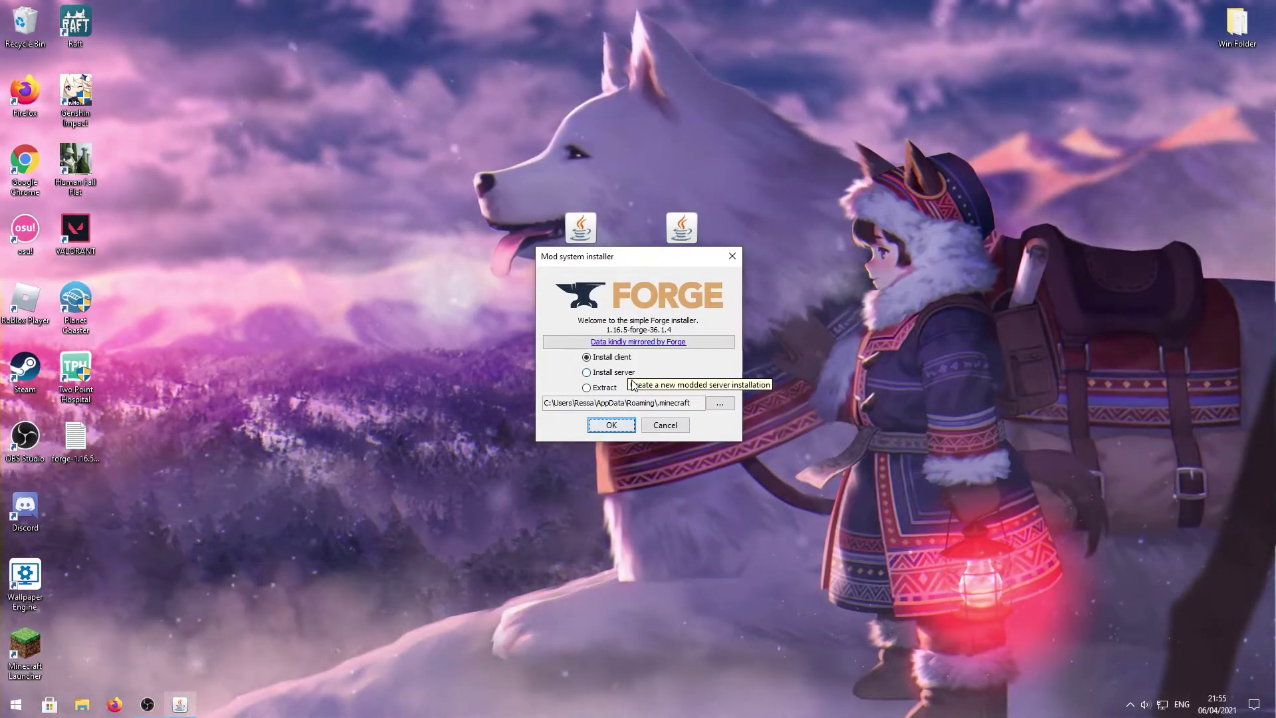
{"action": "left_click", "coordinate": [618, 358]}
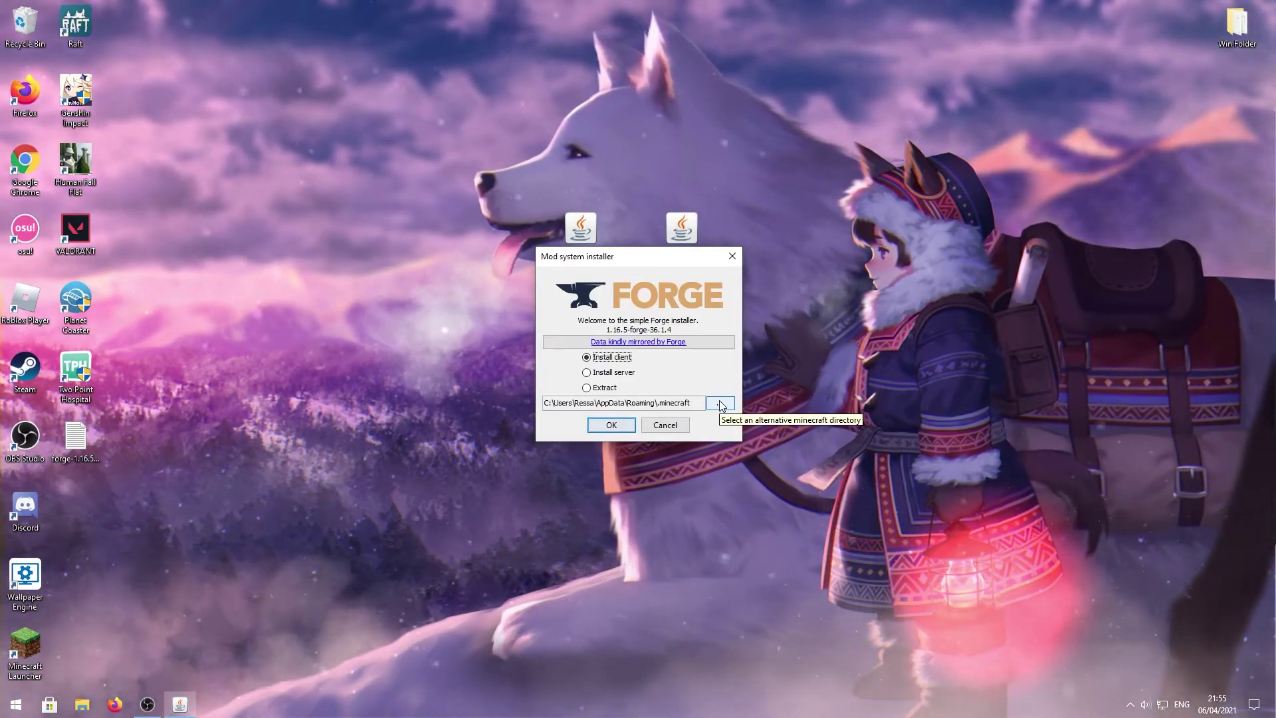
{"action": "left_click", "coordinate": [608, 428]}
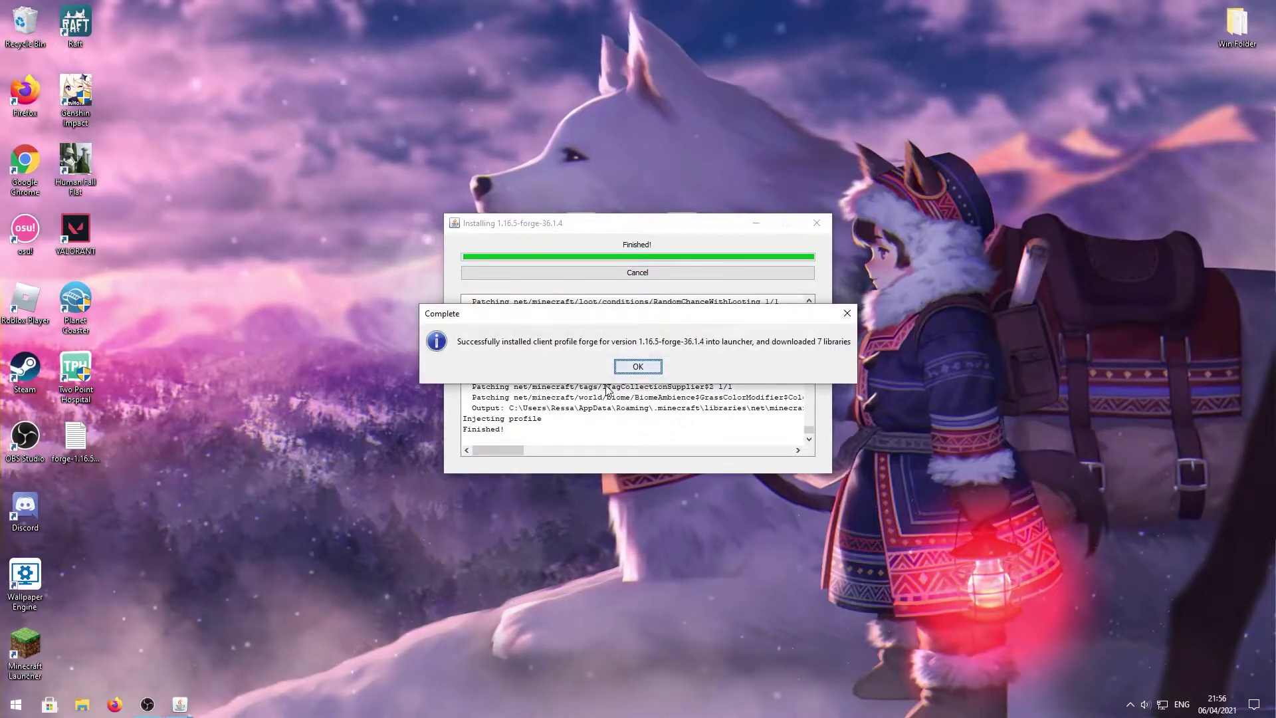
{"action": "left_click", "coordinate": [639, 369]}
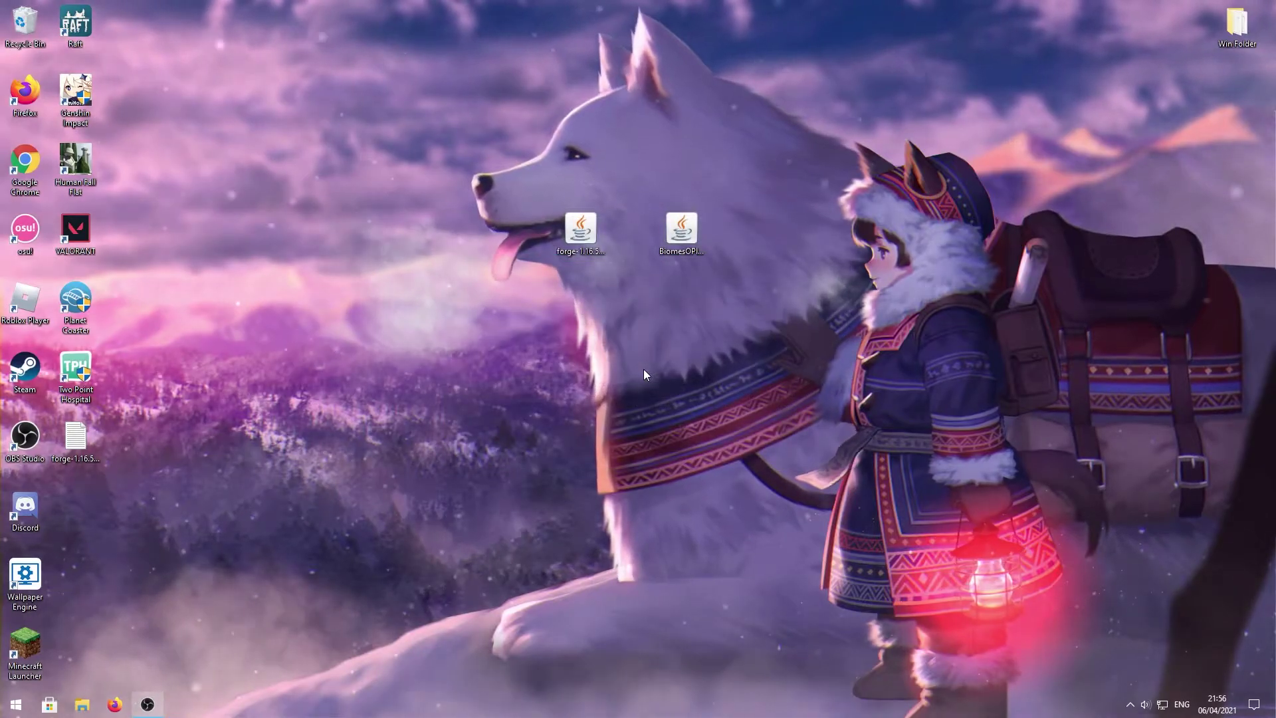
Move the Forge installer and its log file side by side on the desktop, away from the Biomes O' Plenty jar
{"action": "left_click_drag", "start_coordinate": [581, 232], "coordinate": [957, 145]}
{"action": "left_click_drag", "start_coordinate": [75, 439], "coordinate": [1007, 163]}
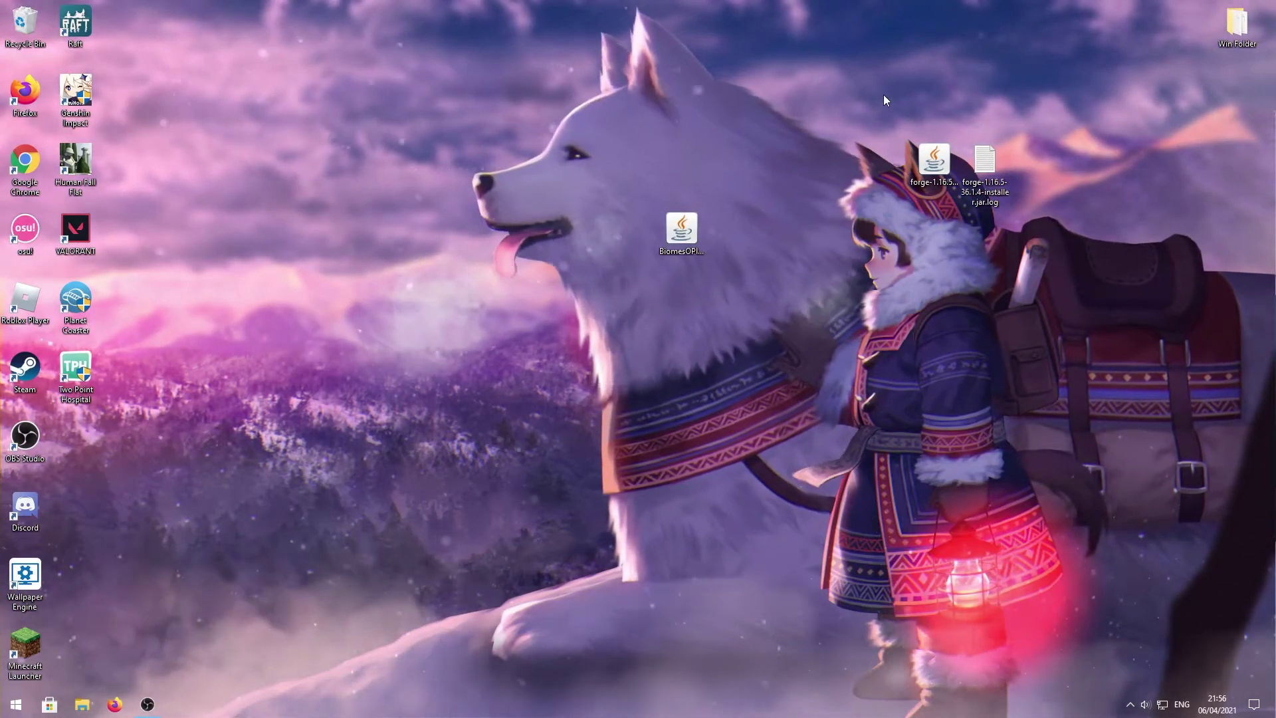
{"action": "left_click", "coordinate": [1044, 251]}
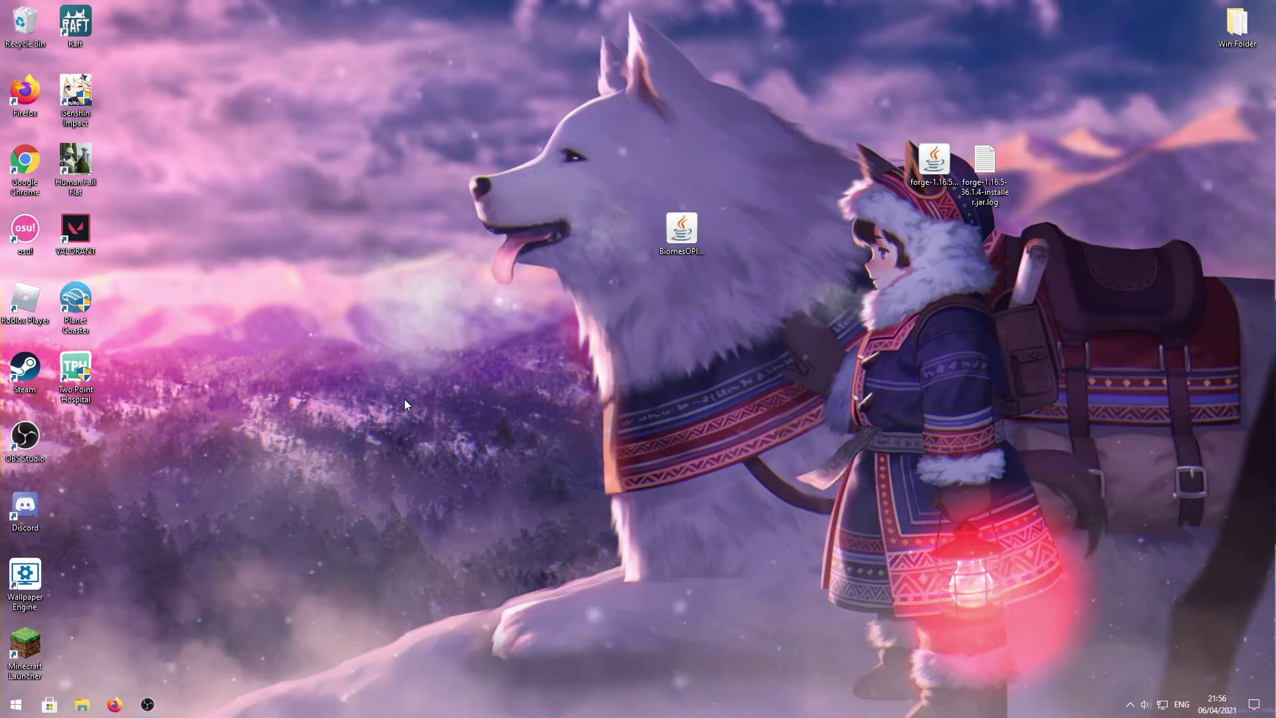
Open the mods folder inside .minecraft, starting from the %appdata% location
{"action": "key", "text": "super+r"}
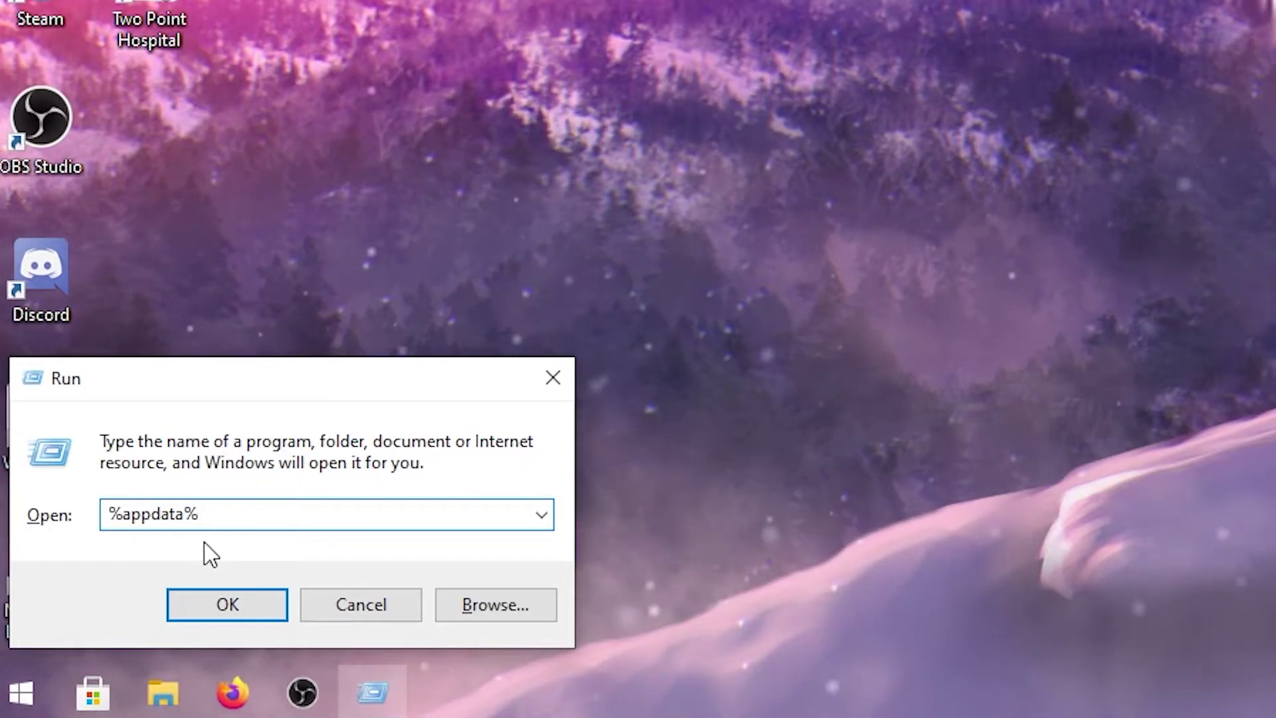
{"action": "left_click", "coordinate": [248, 605]}
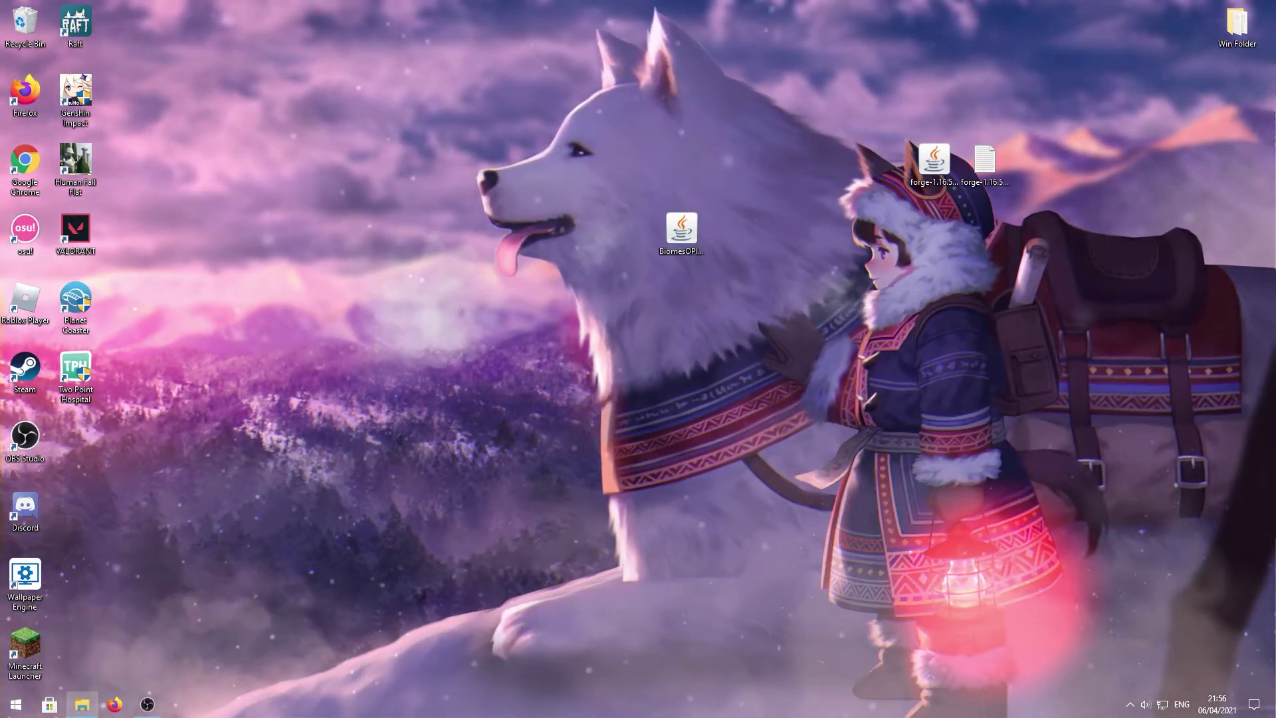
{"action": "left_click_drag", "start_coordinate": [99, 181], "coordinate": [485, 145]}
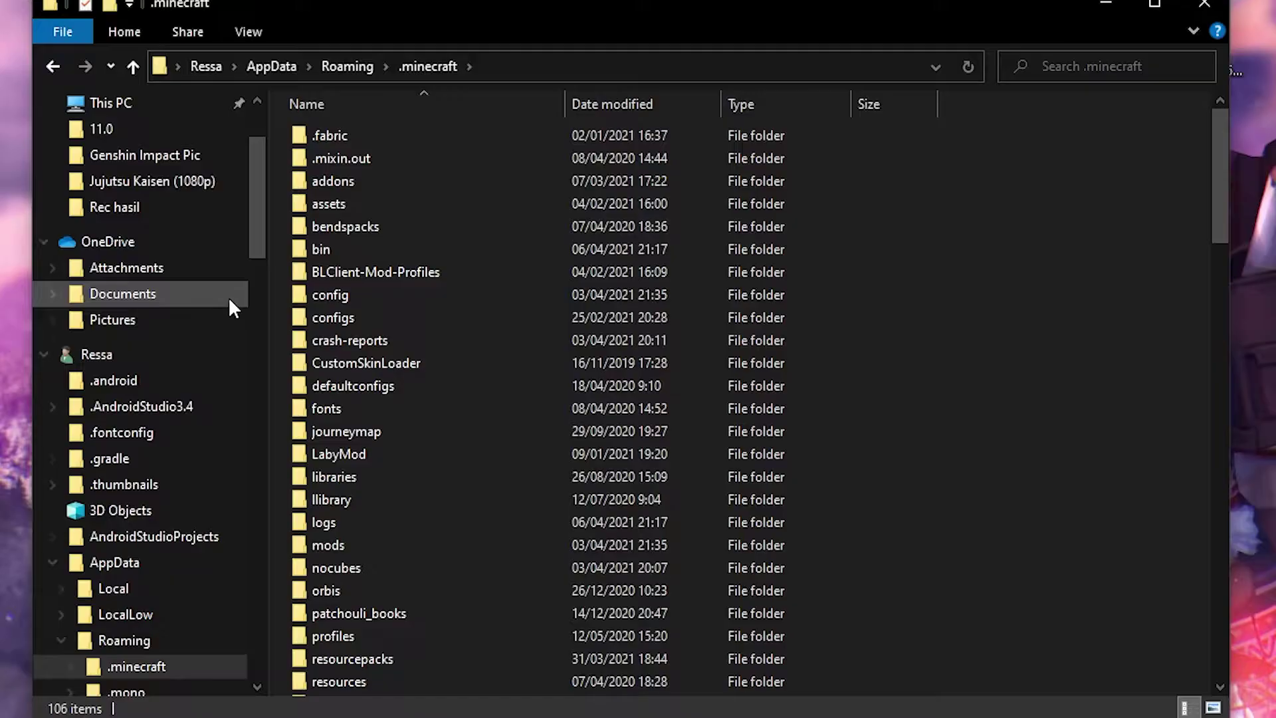
{"action": "scroll", "coordinate": [386, 321], "scroll_direction": "down", "scroll_amount": 2}
{"action": "scroll", "coordinate": [386, 321], "scroll_direction": "up", "scroll_amount": 1}
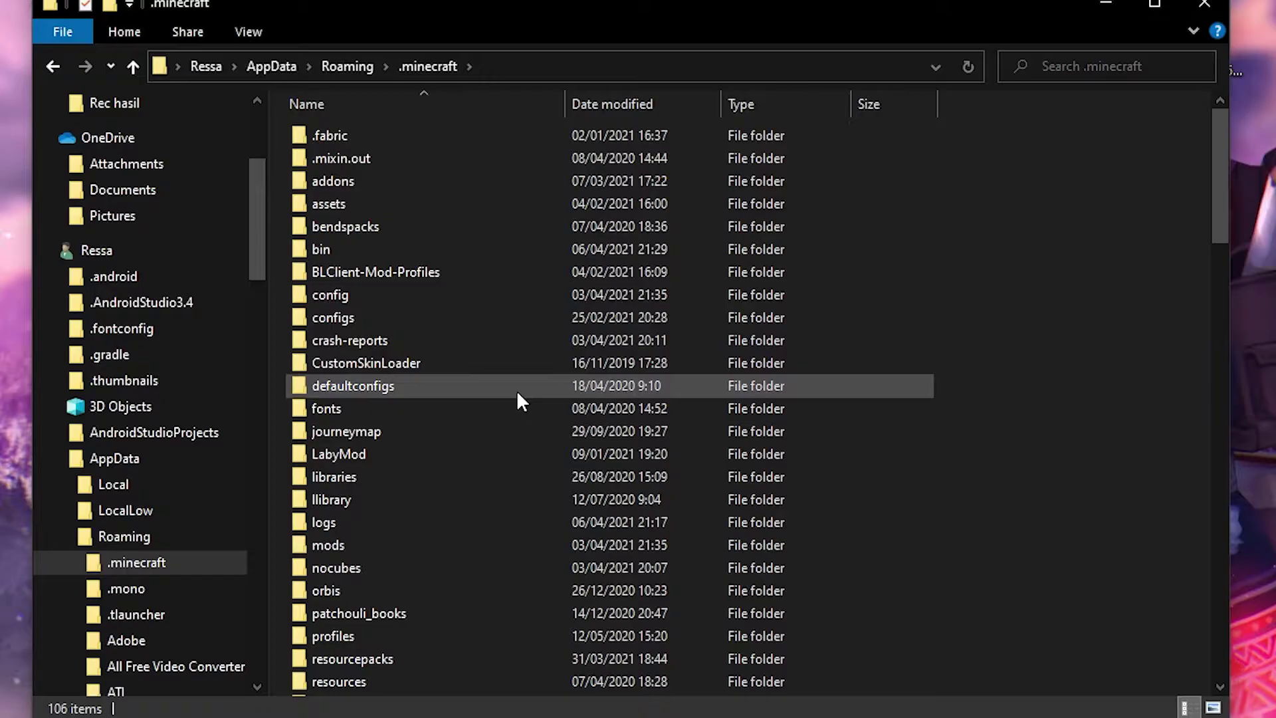
{"action": "scroll", "coordinate": [447, 406], "scroll_direction": "down", "scroll_amount": 2}
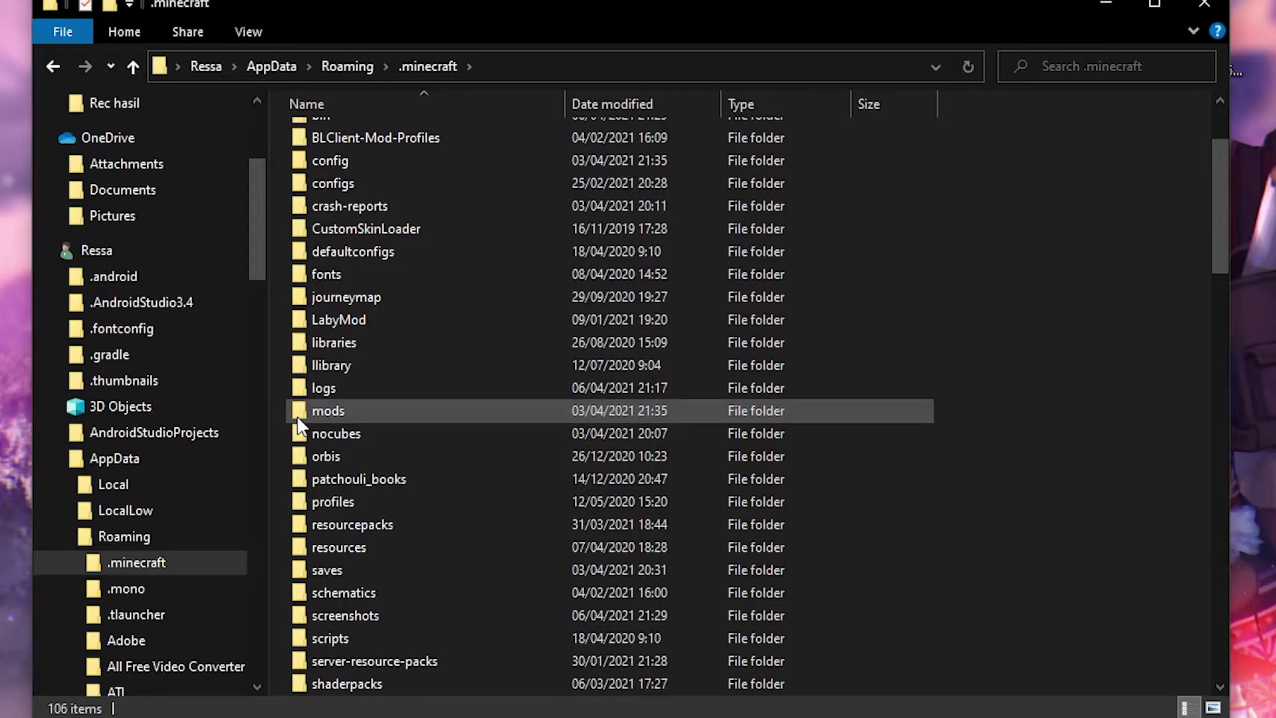
{"action": "double_click", "coordinate": [344, 412]}
Move the BiomesOPlenty-1.16.4-13.0.0.431 jar from the desktop into the mods folder
{"action": "left_click_drag", "start_coordinate": [394, 390], "coordinate": [934, 102]}
{"action": "left_click", "coordinate": [1097, 253]}
{"action": "left_click_drag", "start_coordinate": [964, 5], "coordinate": [925, 251]}
{"action": "left_click", "coordinate": [709, 150]}
{"action": "left_click_drag", "start_coordinate": [709, 149], "coordinate": [997, 500]}
{"action": "left_click_drag", "start_coordinate": [836, 265], "coordinate": [848, 32]}
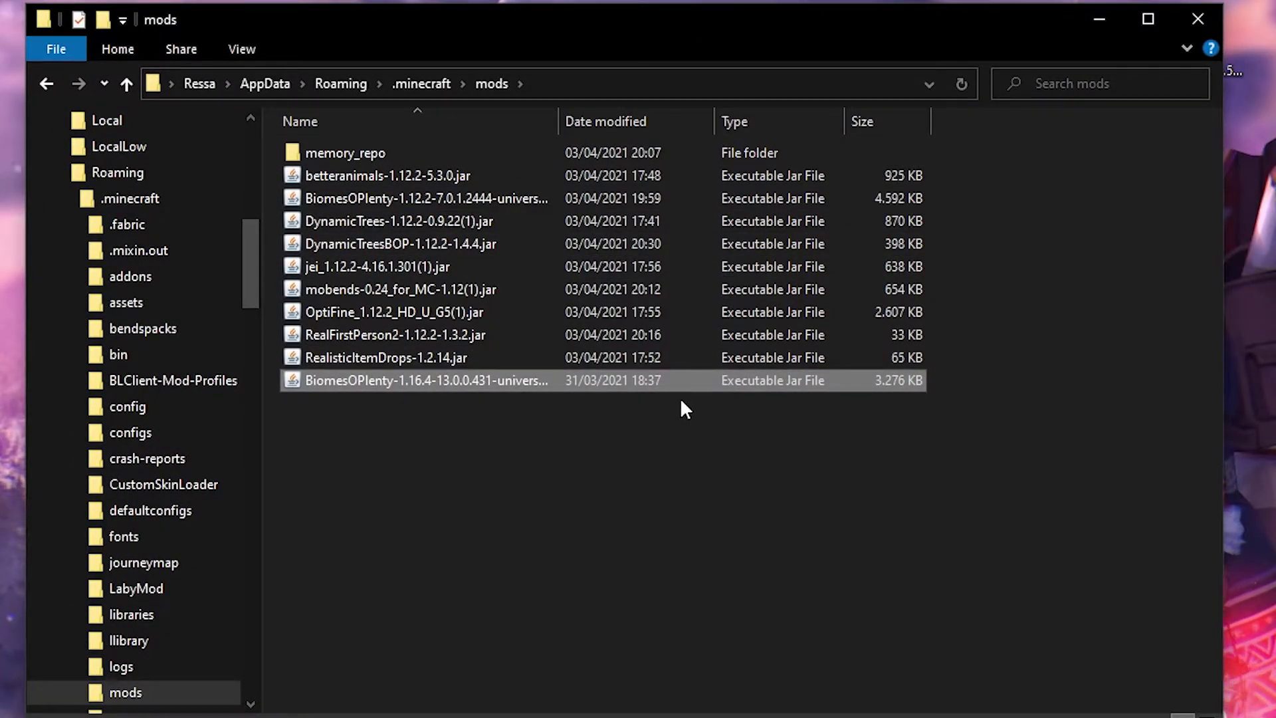
Delete the BiomesOPlenty-1.16.4-13.0.0.431 jar from the mods folder and close the folder window
{"action": "key", "text": "Delete"}
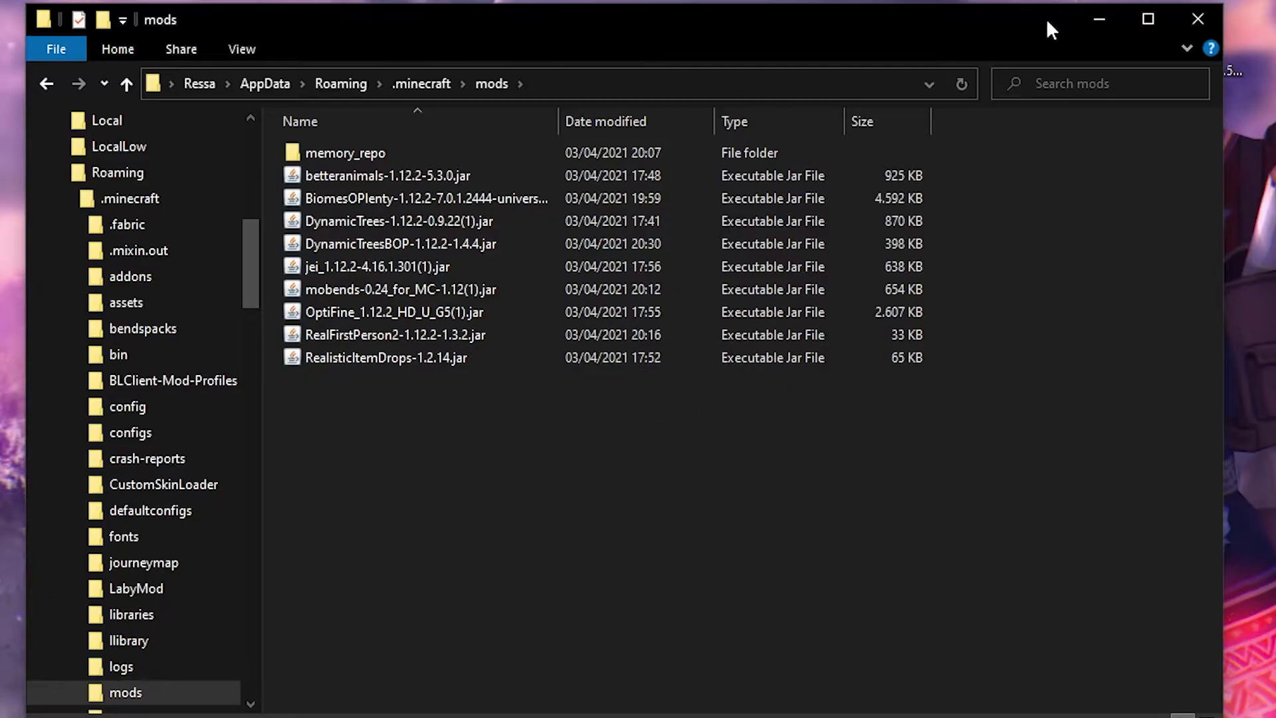
{"action": "left_click", "coordinate": [1196, 15]}
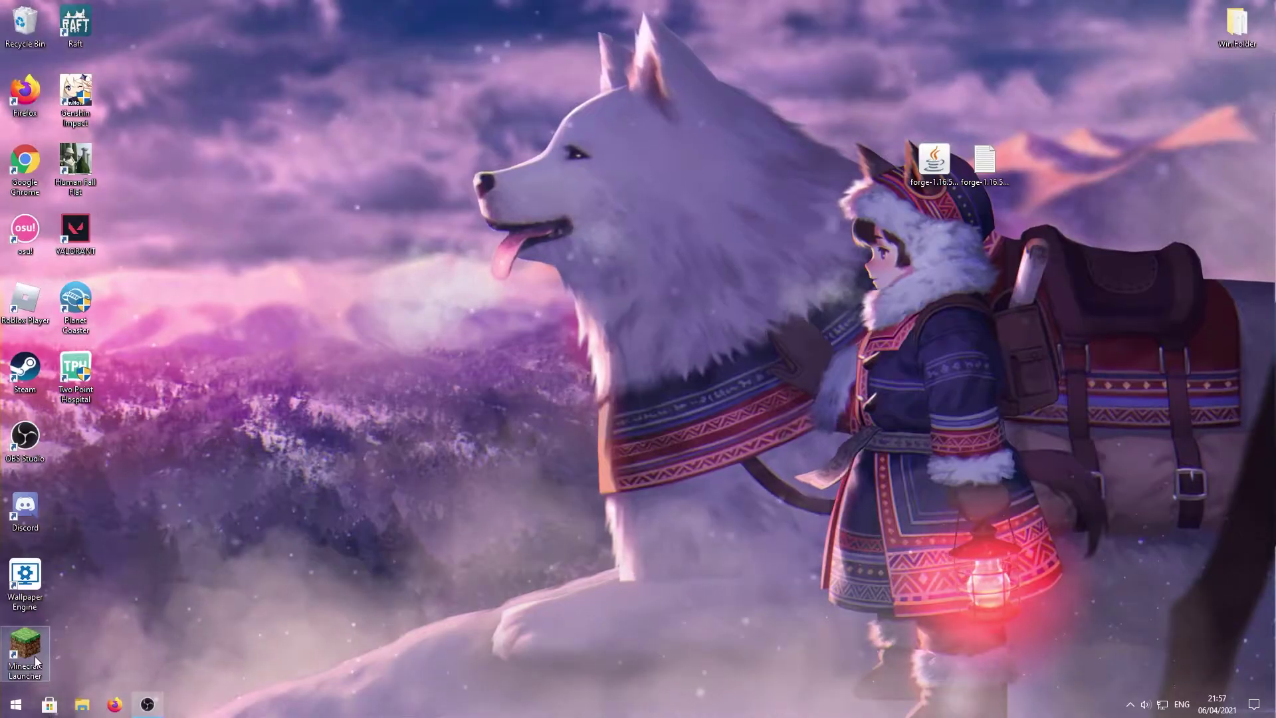
Open the Minecraft Launcher and show the list of Minecraft: Java Edition installations
{"action": "double_click", "coordinate": [34, 658]}
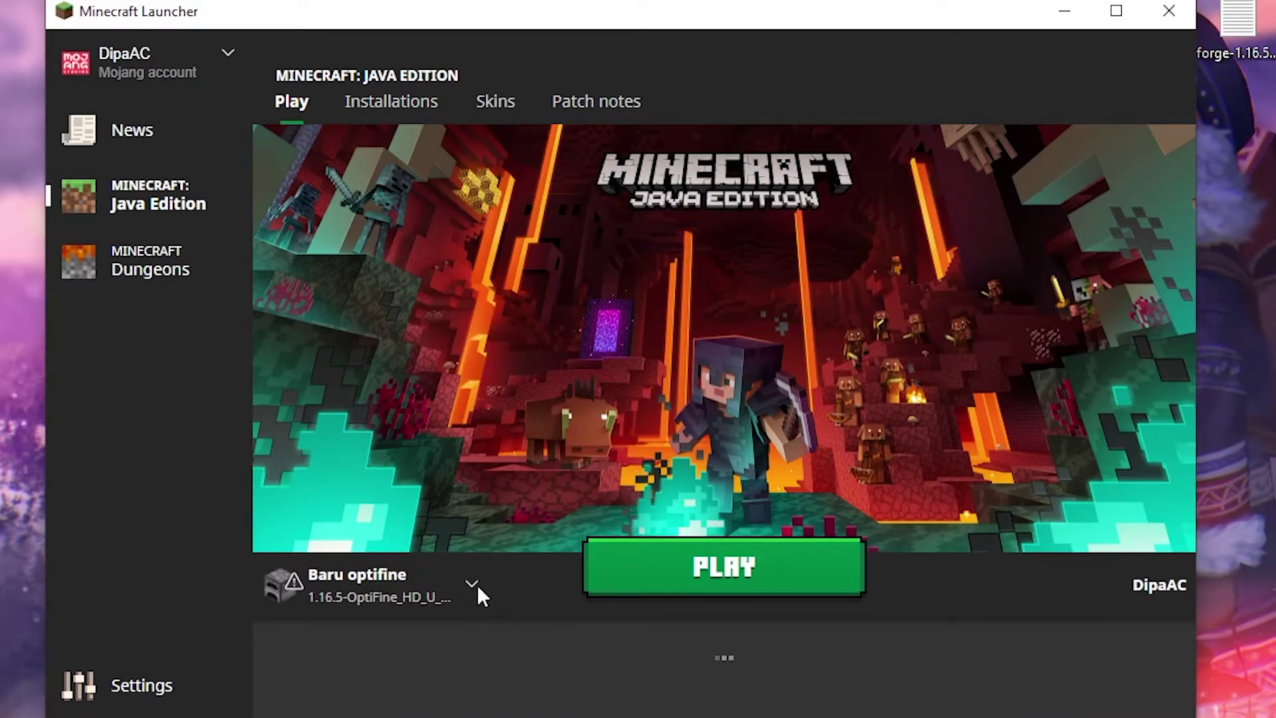
{"action": "left_click", "coordinate": [477, 586]}
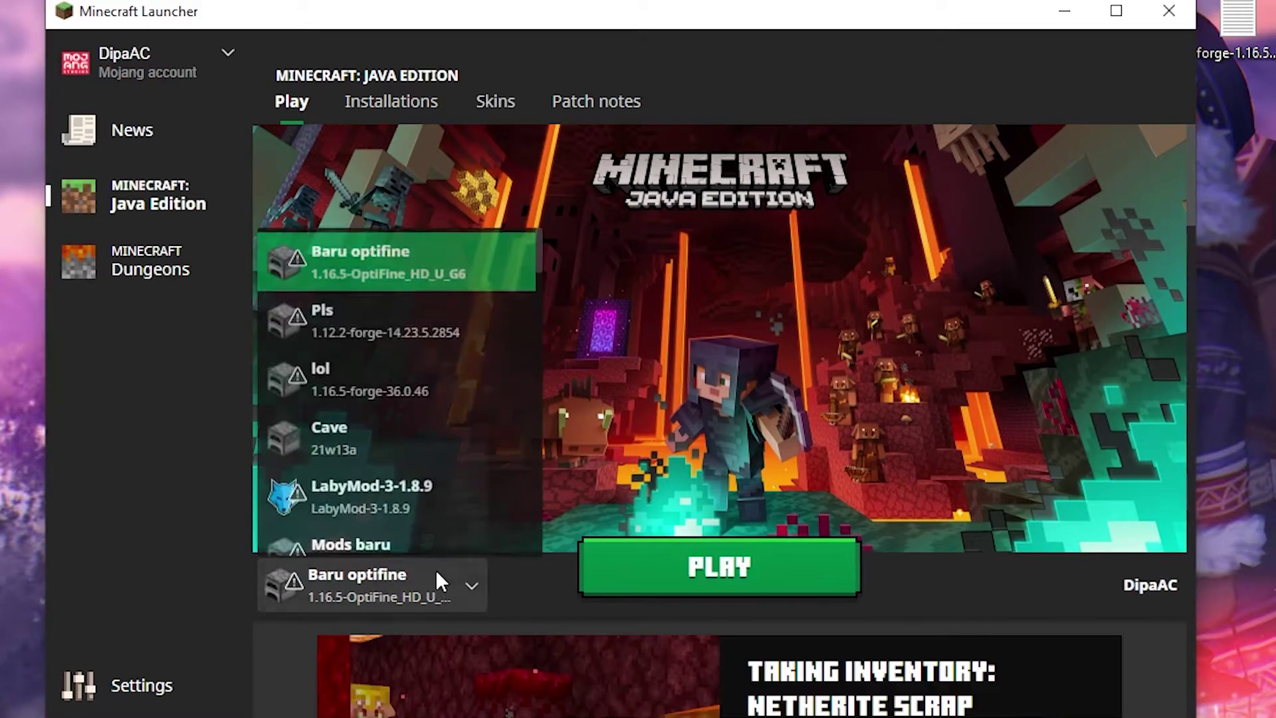
{"action": "left_click", "coordinate": [415, 105]}
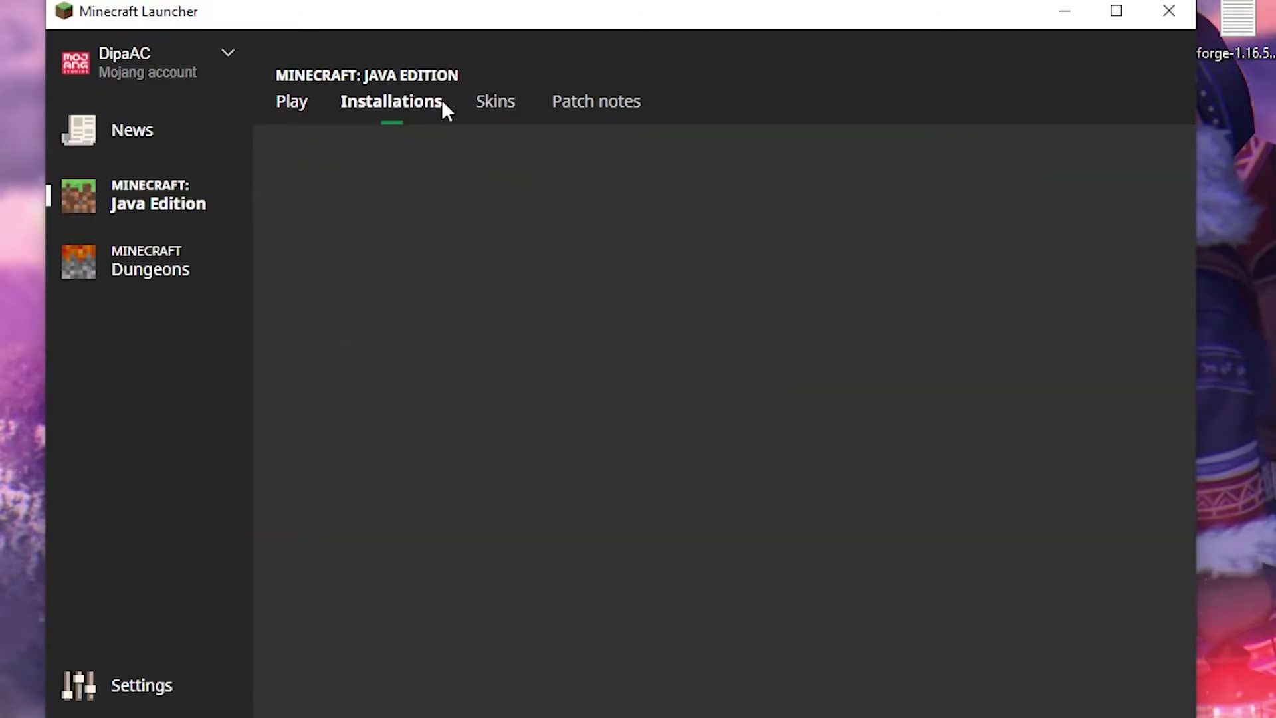
Start a new installation and set its version to release 1.16.5-forge-36.1.4
{"action": "left_click", "coordinate": [303, 178]}
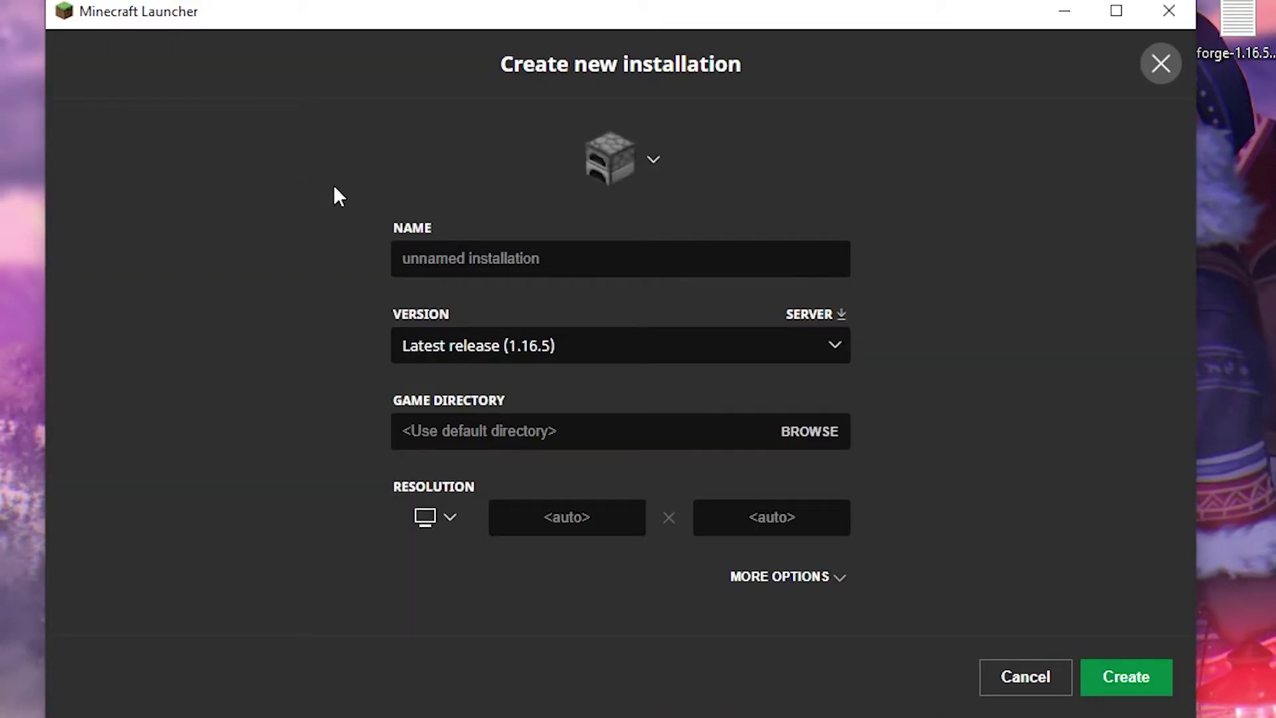
{"action": "left_click", "coordinate": [598, 341]}
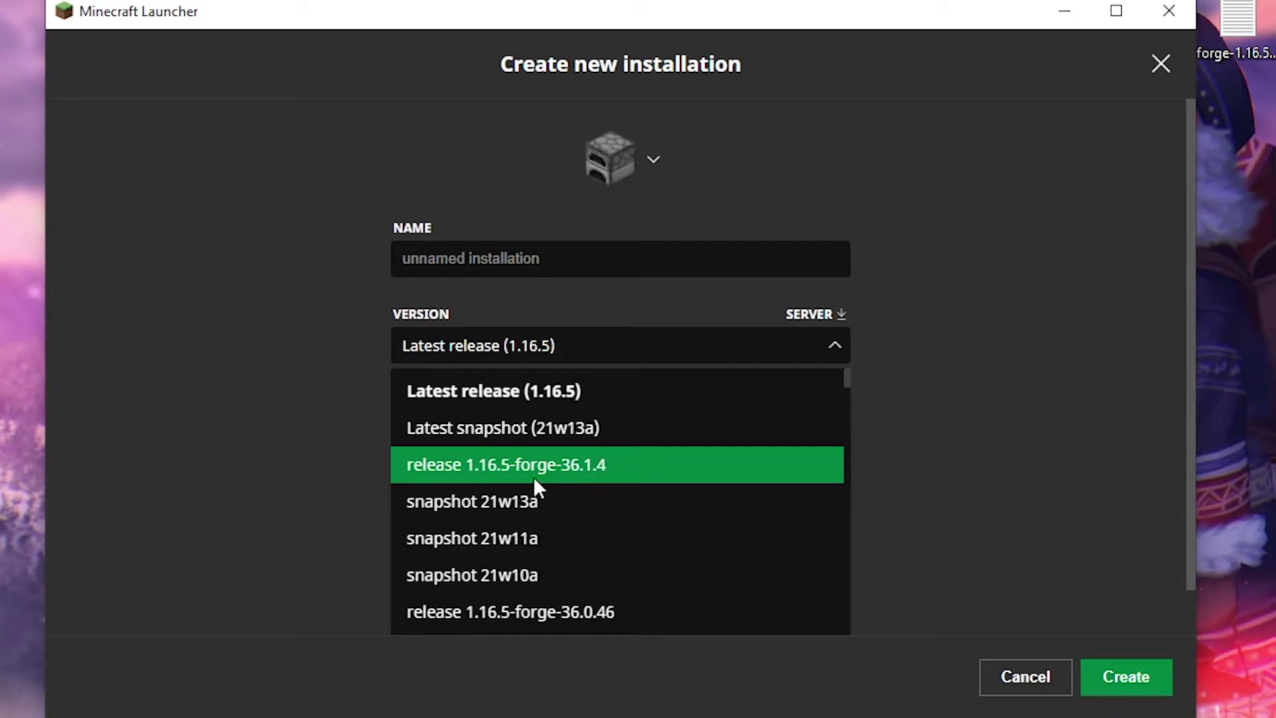
{"action": "left_click", "coordinate": [582, 484]}
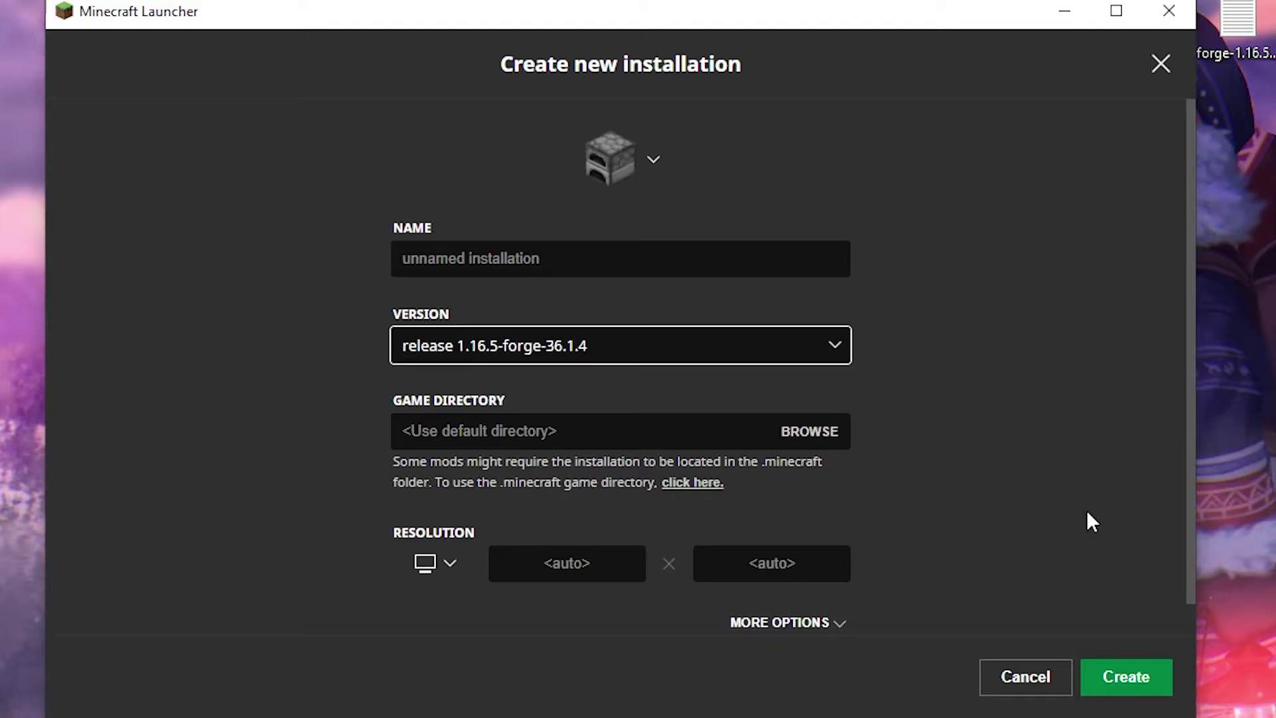
{"action": "key", "text": "shift+Tab"}
{"action": "scroll", "coordinate": [917, 459], "scroll_direction": "down", "scroll_amount": 1}
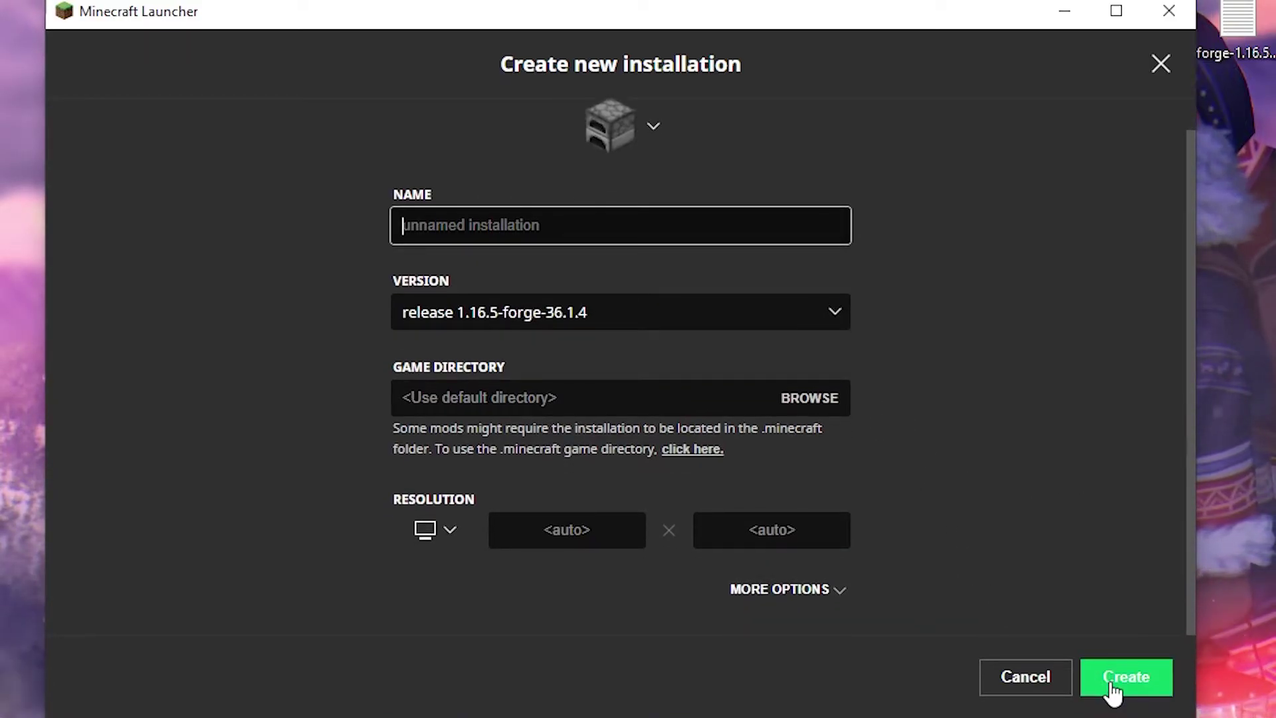
View the additional options of the new installation, discard it without creating it and minimize the launcher
{"action": "left_click", "coordinate": [740, 591]}
{"action": "scroll", "coordinate": [755, 490], "scroll_direction": "down", "scroll_amount": 3}
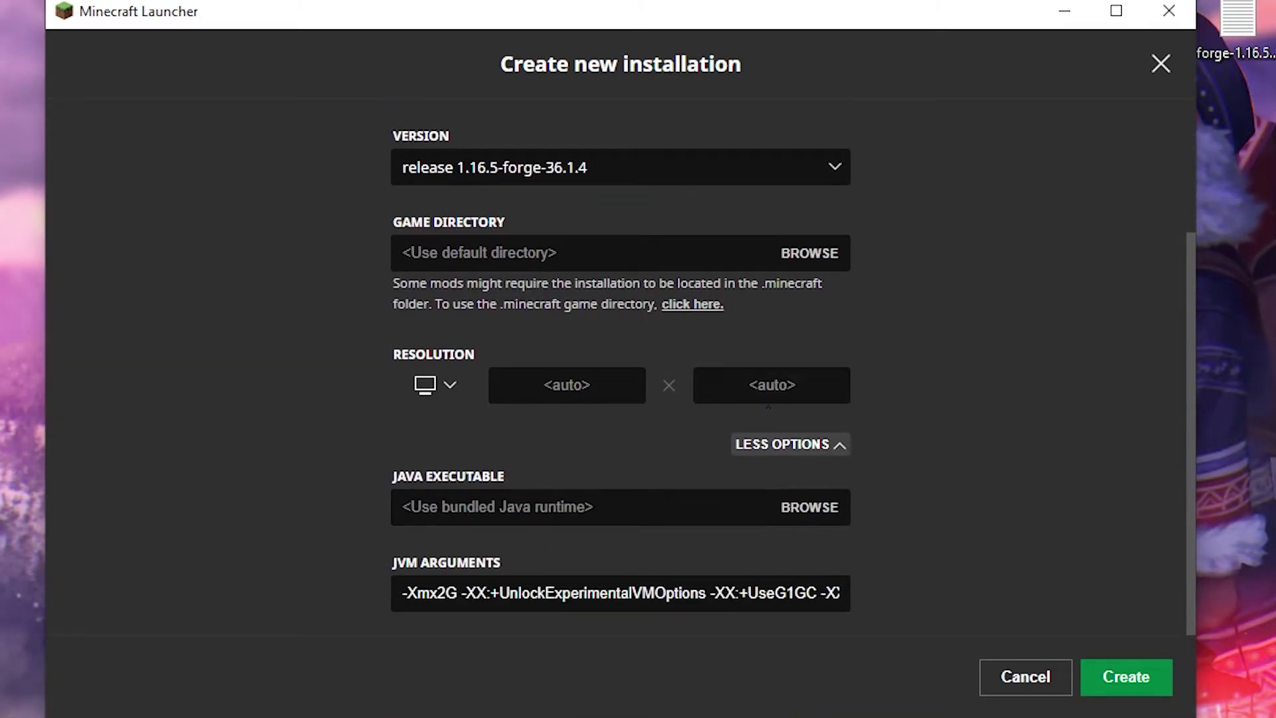
{"action": "scroll", "coordinate": [808, 315], "scroll_direction": "up", "scroll_amount": 3}
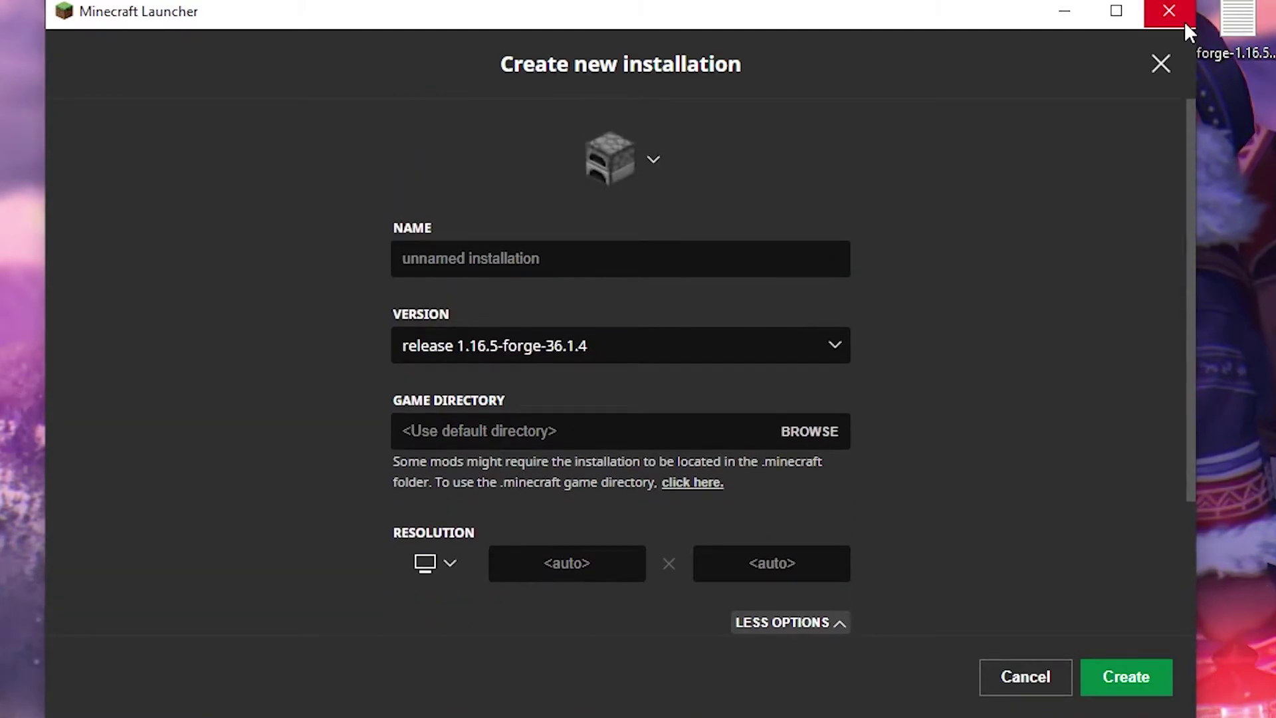
{"action": "left_click", "coordinate": [1161, 64]}
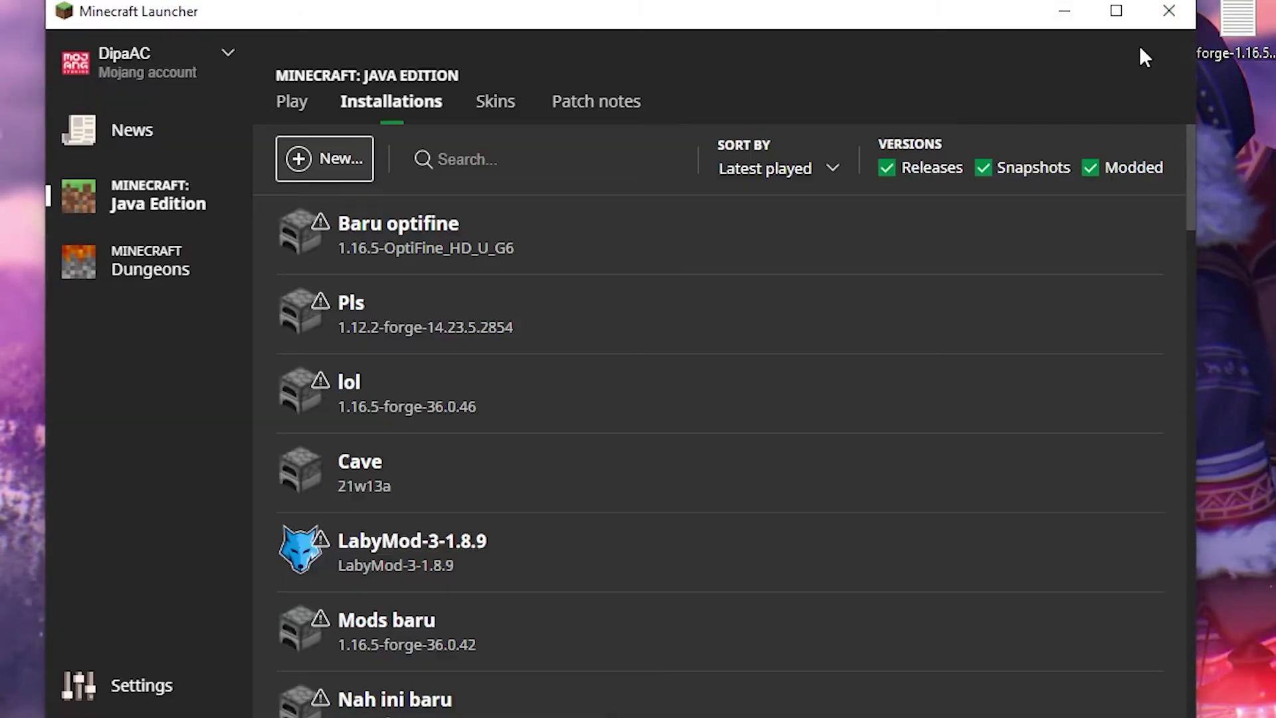
{"action": "left_click", "coordinate": [1066, 13]}
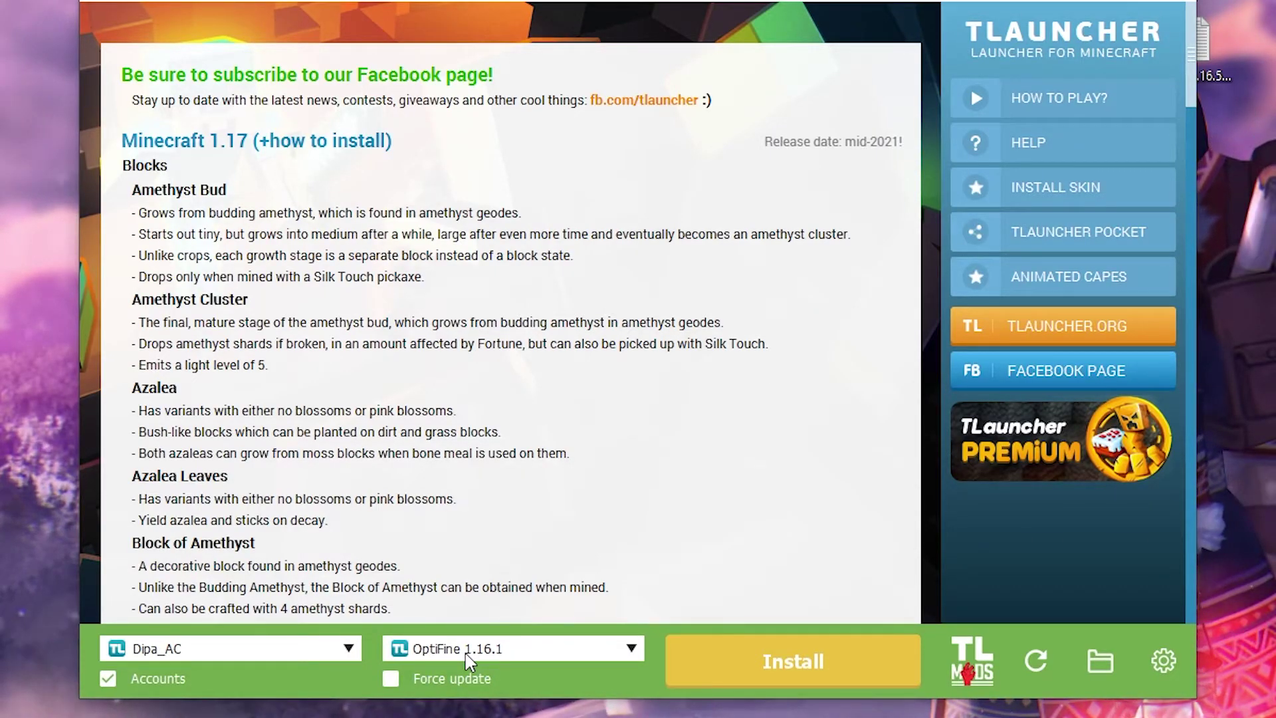
In TLauncher, set the game version to ForgeOptiFine 1.16.5
{"action": "left_click", "coordinate": [467, 651]}
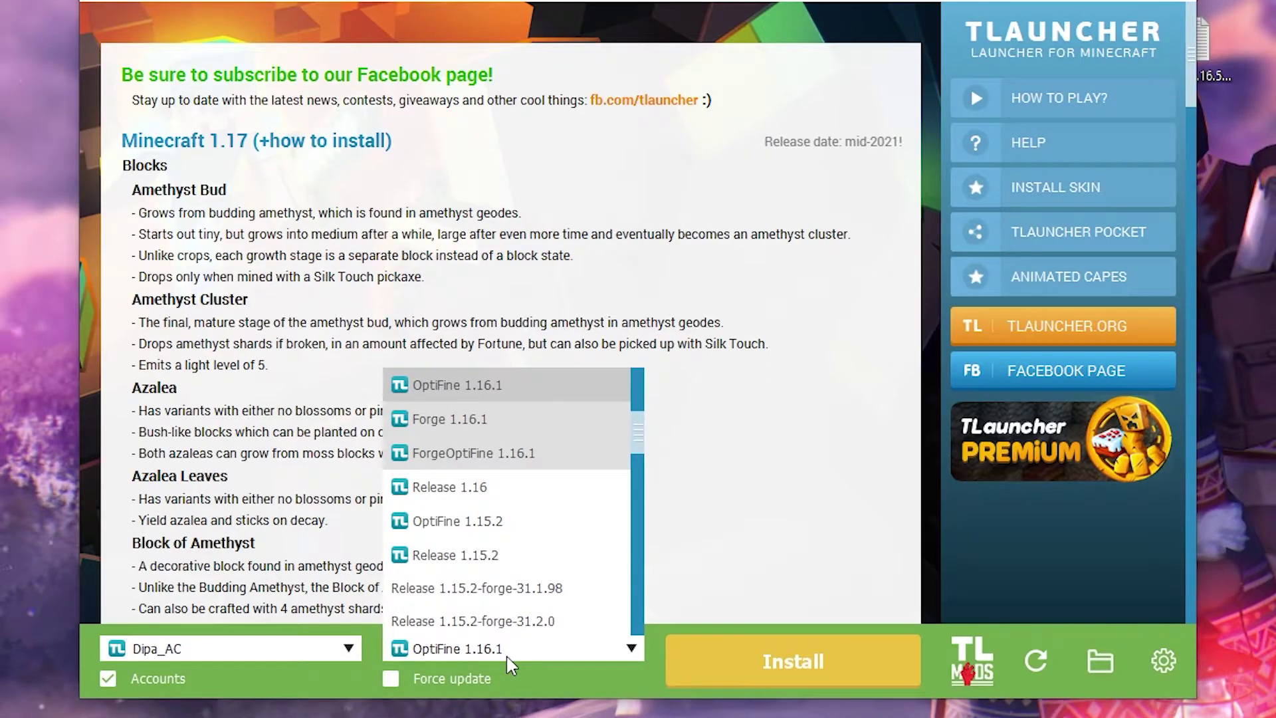
{"action": "scroll", "coordinate": [552, 598], "scroll_direction": "up", "scroll_amount": 5}
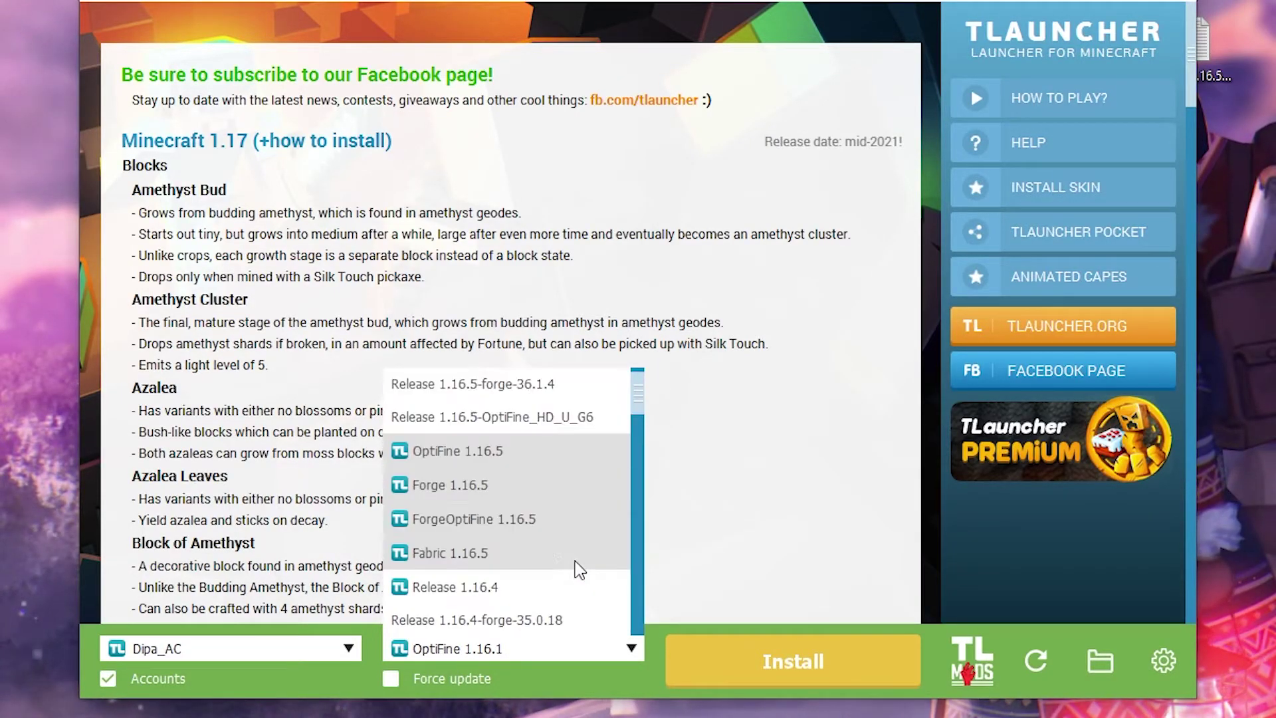
{"action": "scroll", "coordinate": [578, 568], "scroll_direction": "up", "scroll_amount": 3}
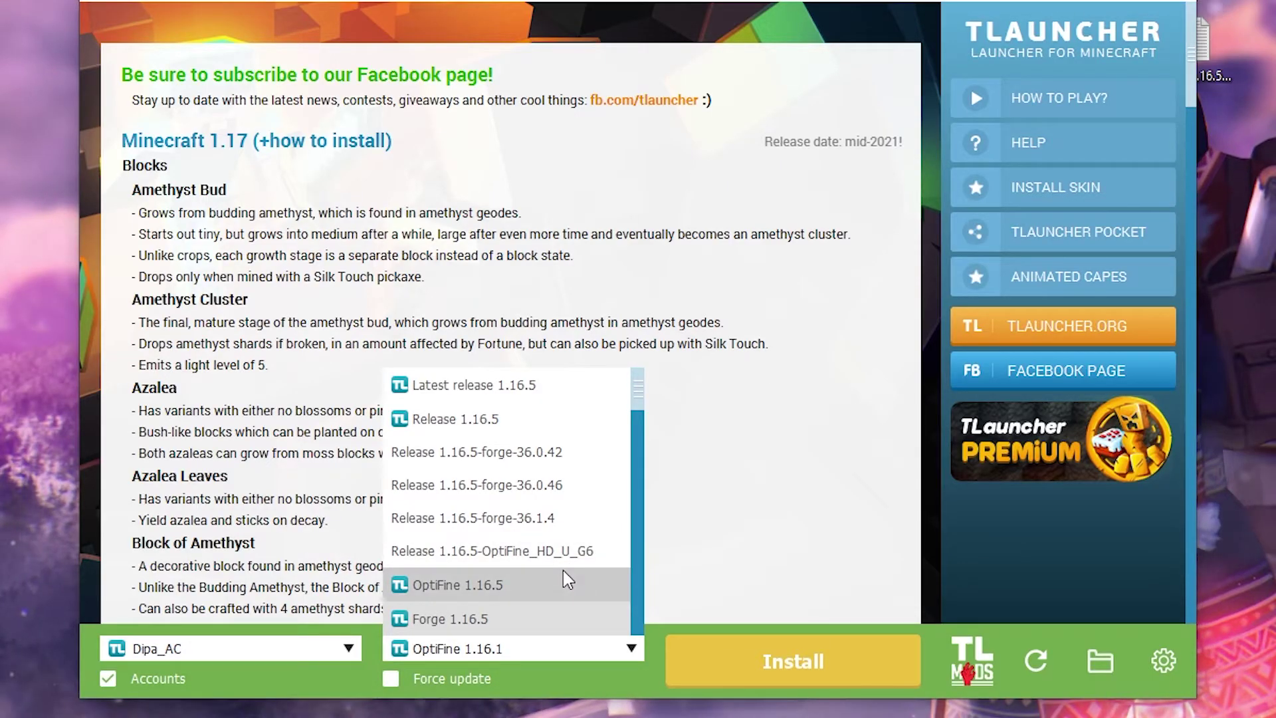
{"action": "scroll", "coordinate": [568, 578], "scroll_direction": "down", "scroll_amount": 3}
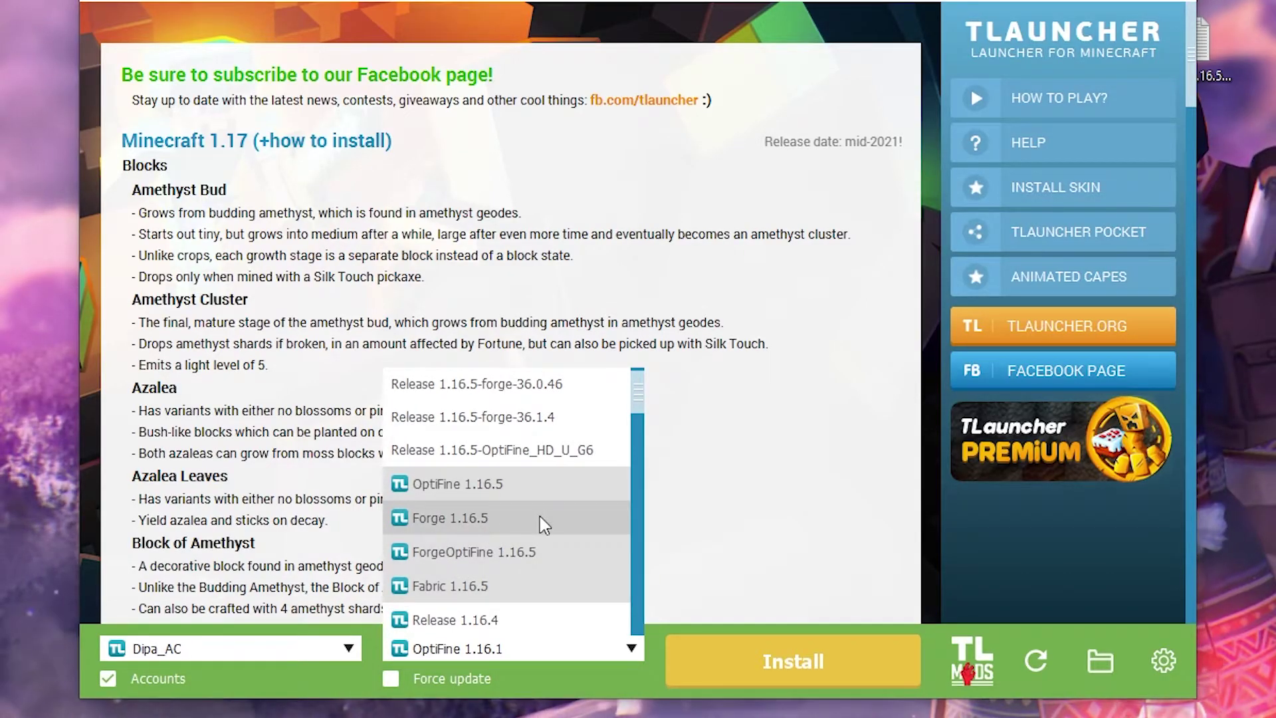
{"action": "left_click", "coordinate": [538, 561]}
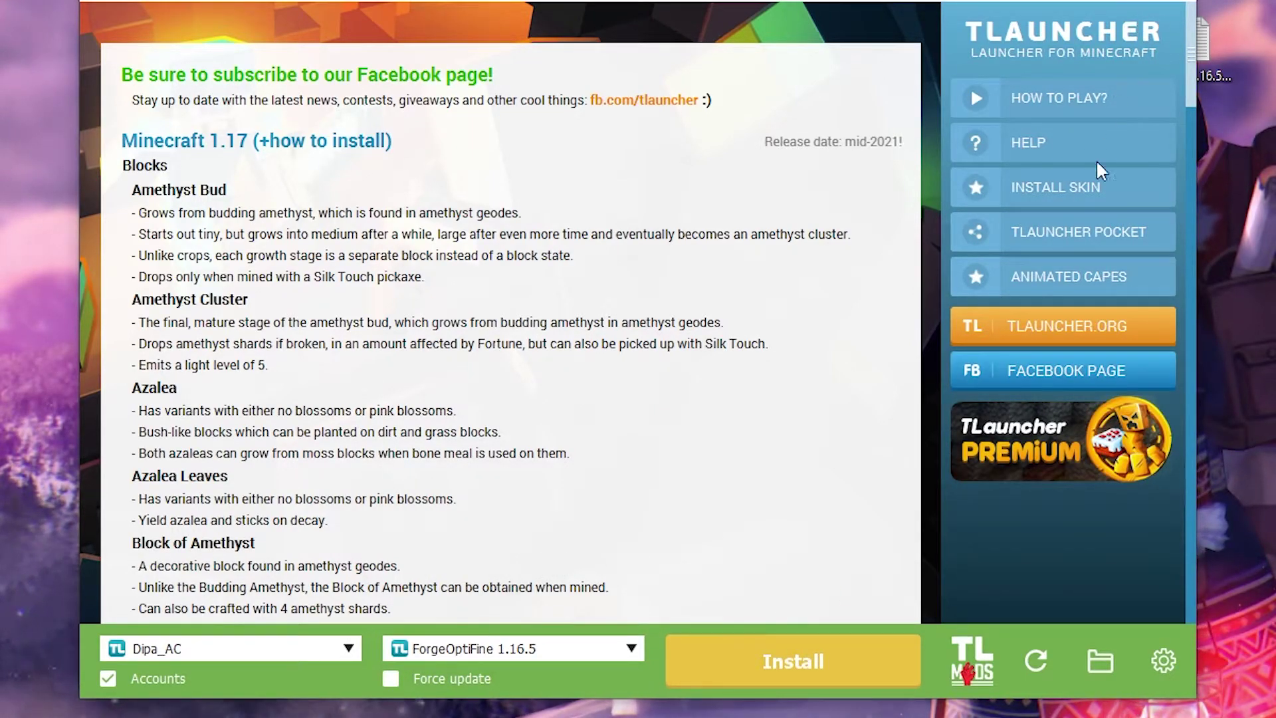
Look through the available 1.16.5 versions in TLauncher's version list and close TLauncher
{"action": "left_click", "coordinate": [631, 648]}
{"action": "scroll", "coordinate": [598, 551], "scroll_direction": "up", "scroll_amount": 3}
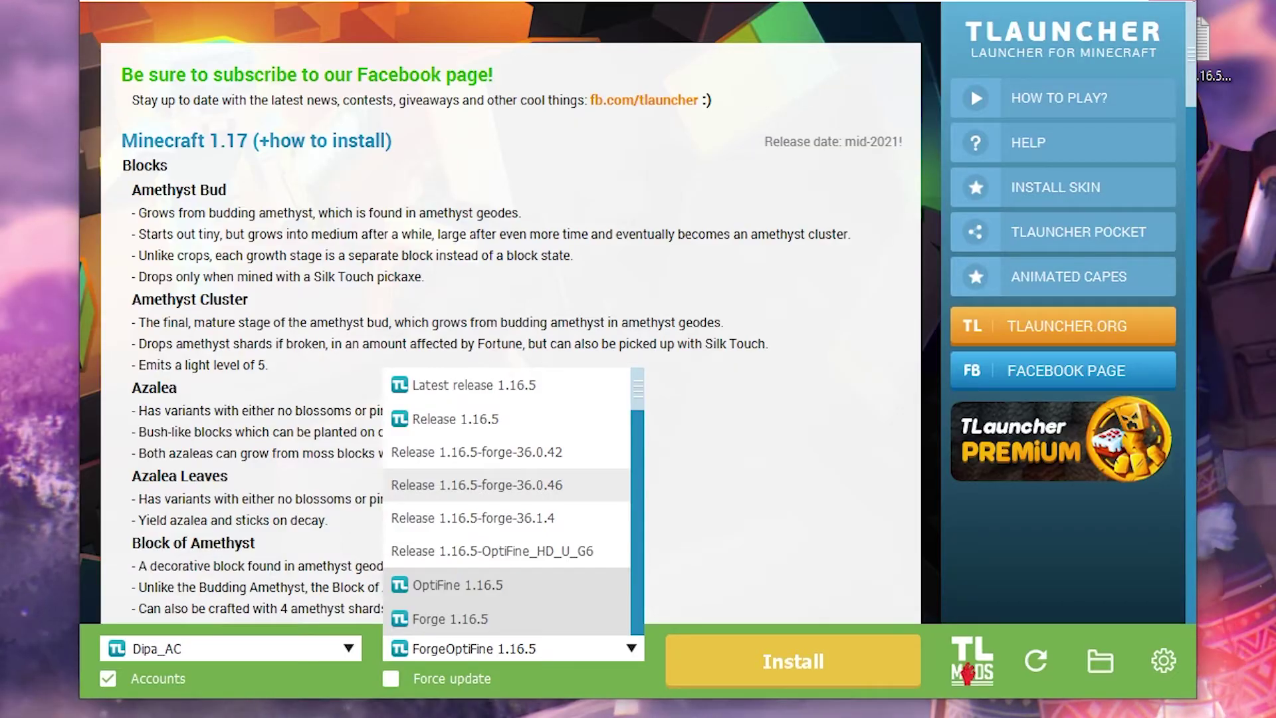
{"action": "left_click", "coordinate": [1186, 3]}
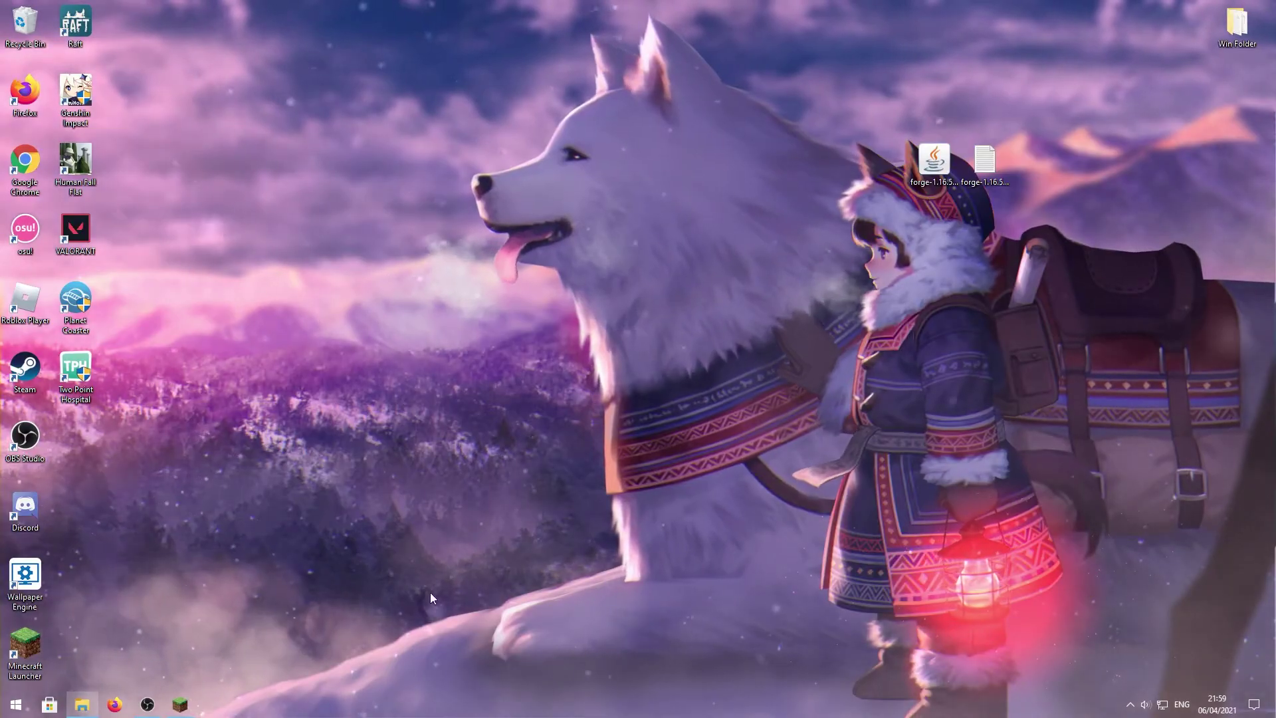
Switch back to the Minecraft Launcher, show the Java Edition play page and open its installation selector
{"action": "left_click", "coordinate": [178, 705]}
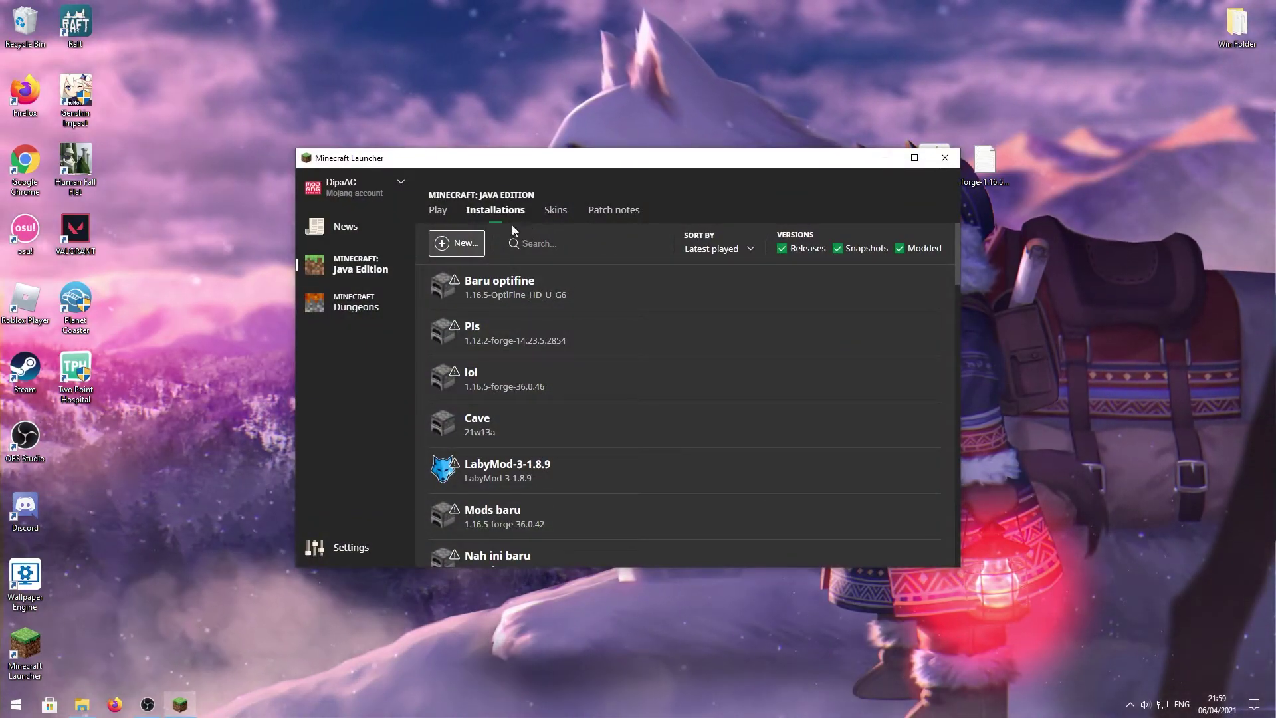
{"action": "left_click", "coordinate": [451, 216]}
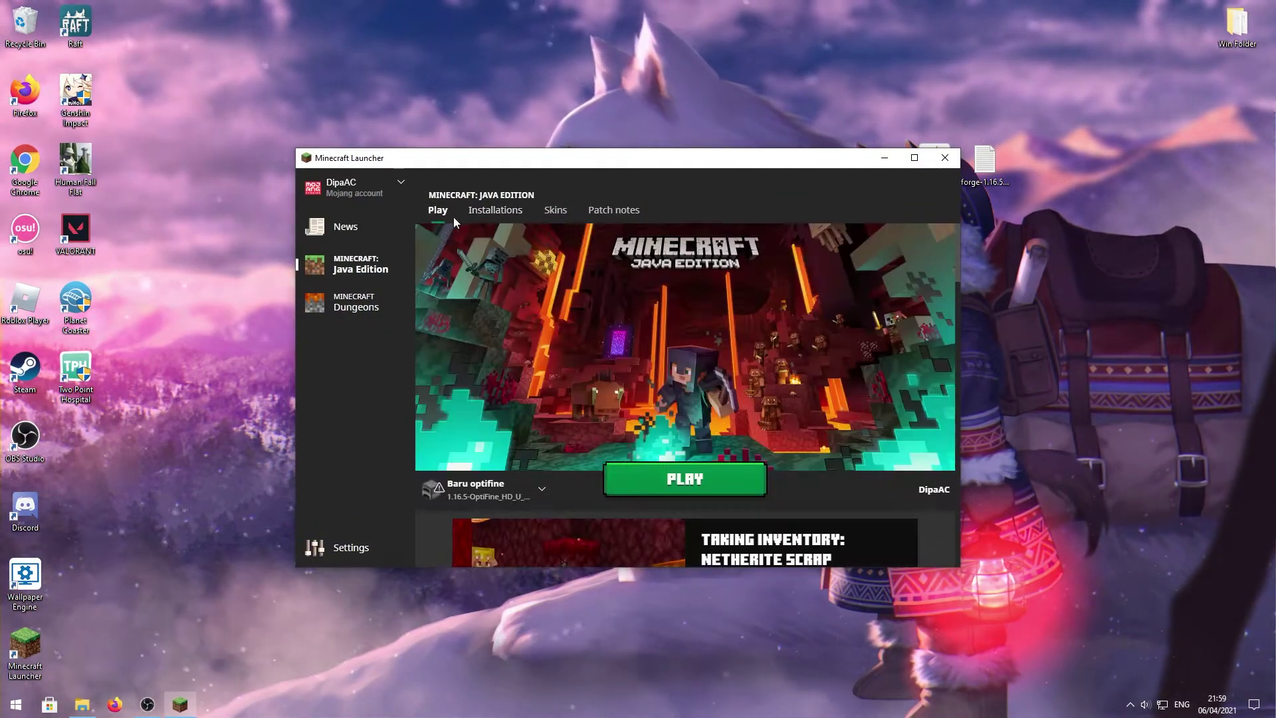
{"action": "left_click", "coordinate": [528, 493]}
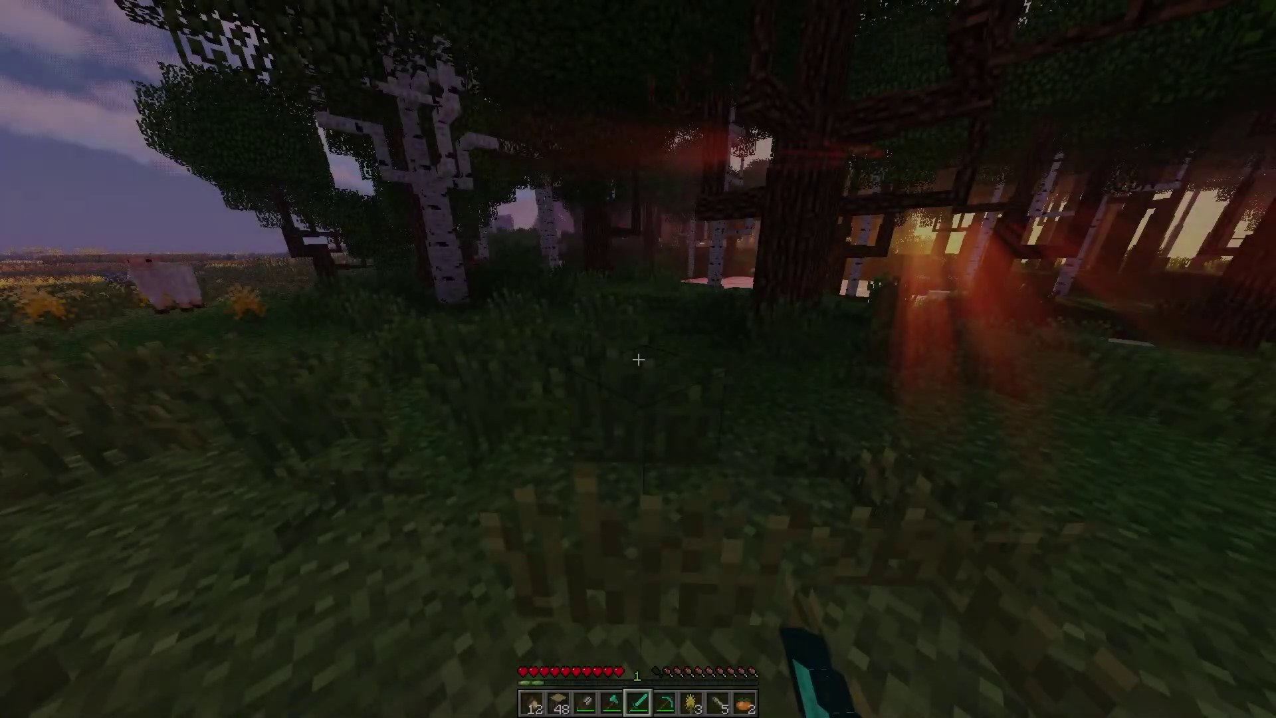
Attack the animal at the forest edge with the diamond sword and switch to the Diamond Axe
{"action": "key", "text": "s"}
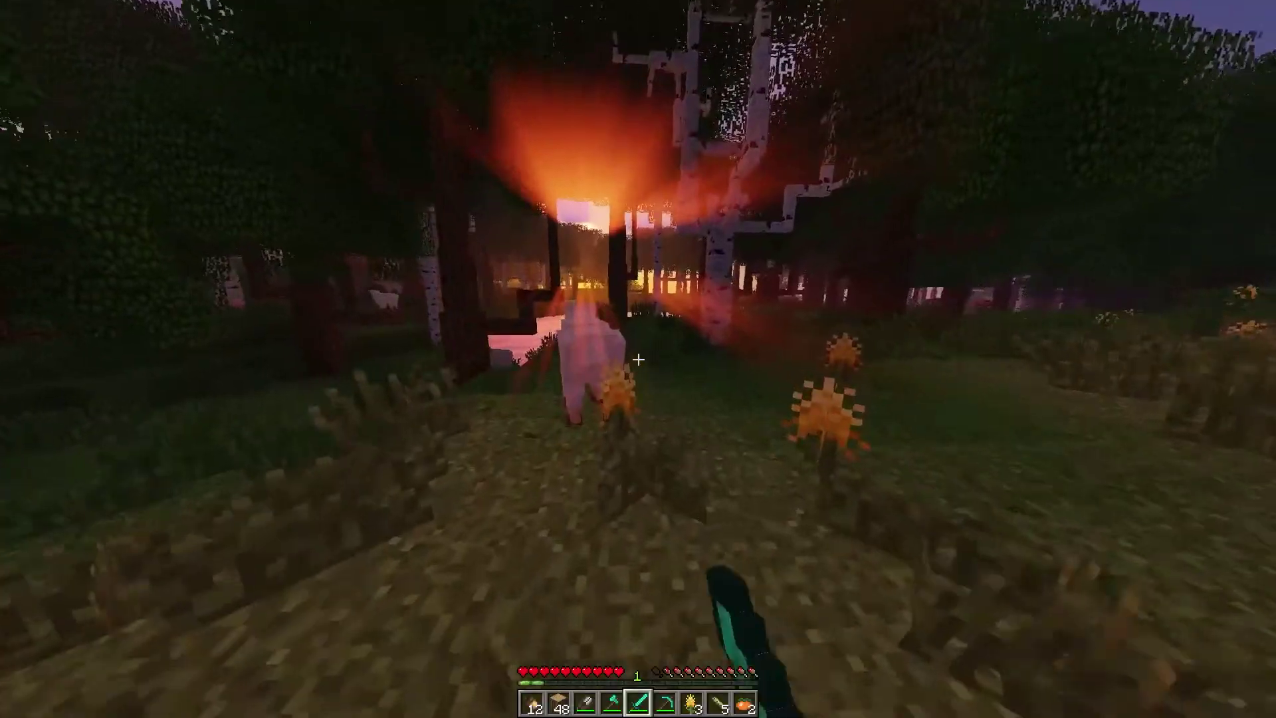
{"action": "left_click", "coordinate": [638, 358]}
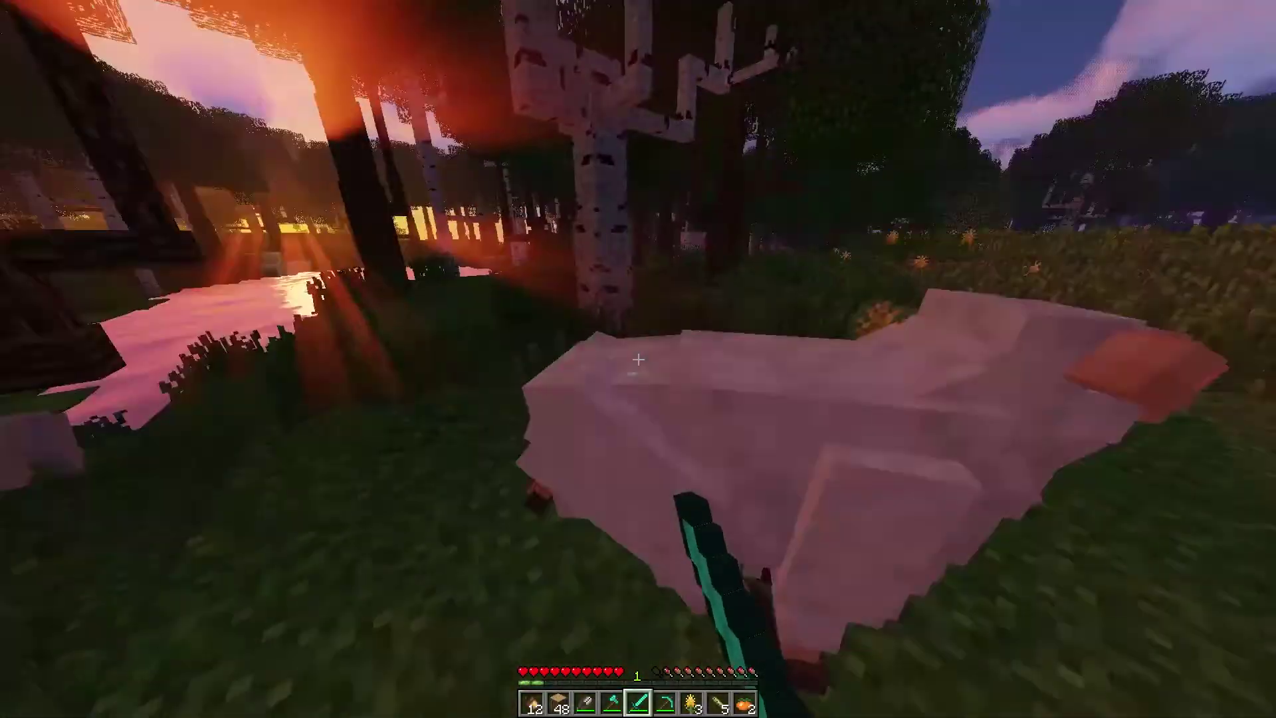
{"action": "left_click", "coordinate": [638, 359]}
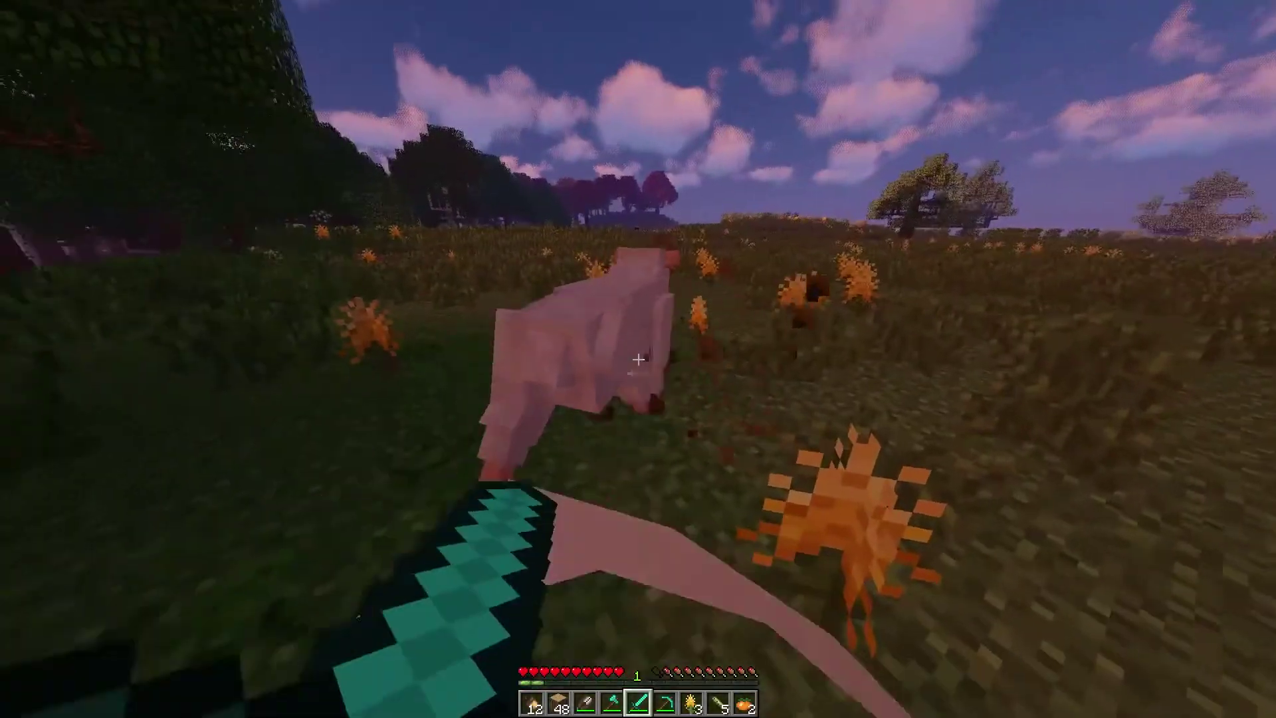
{"action": "left_click", "coordinate": [638, 359]}
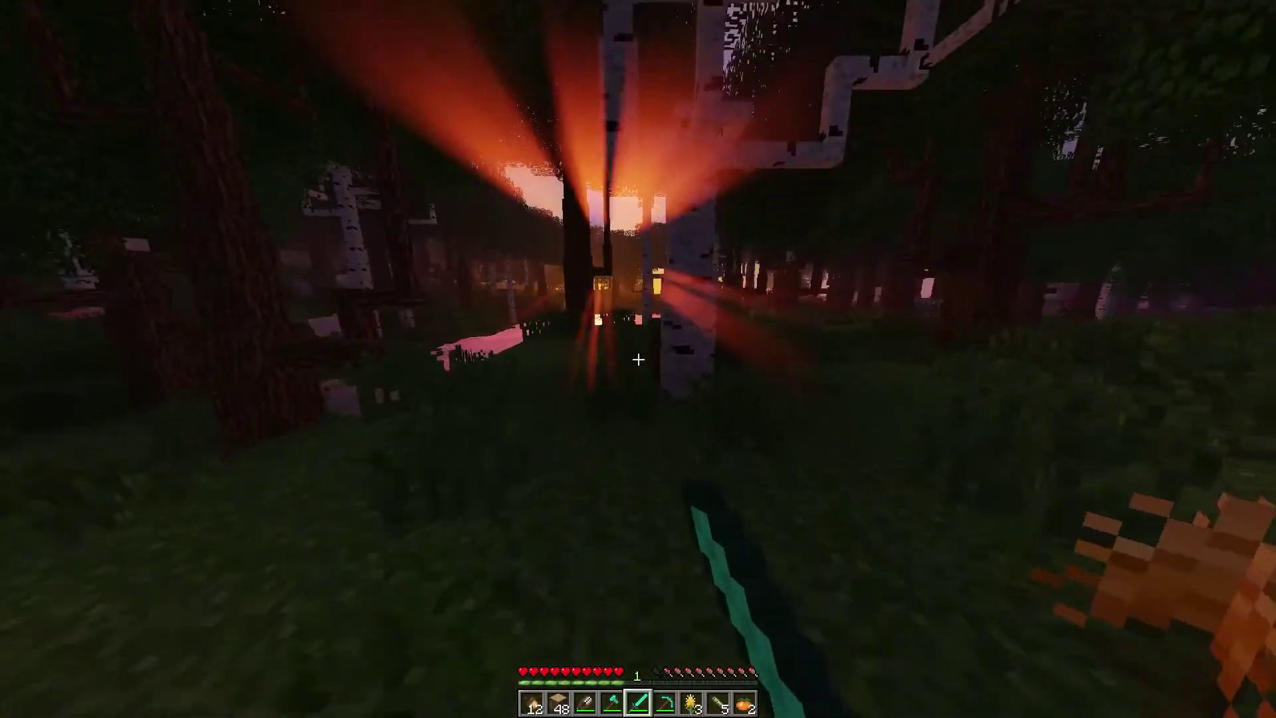
{"action": "scroll", "coordinate": [638, 359], "scroll_direction": "down", "scroll_amount": 1}
{"action": "scroll", "coordinate": [638, 359], "scroll_direction": "up", "scroll_amount": 2}
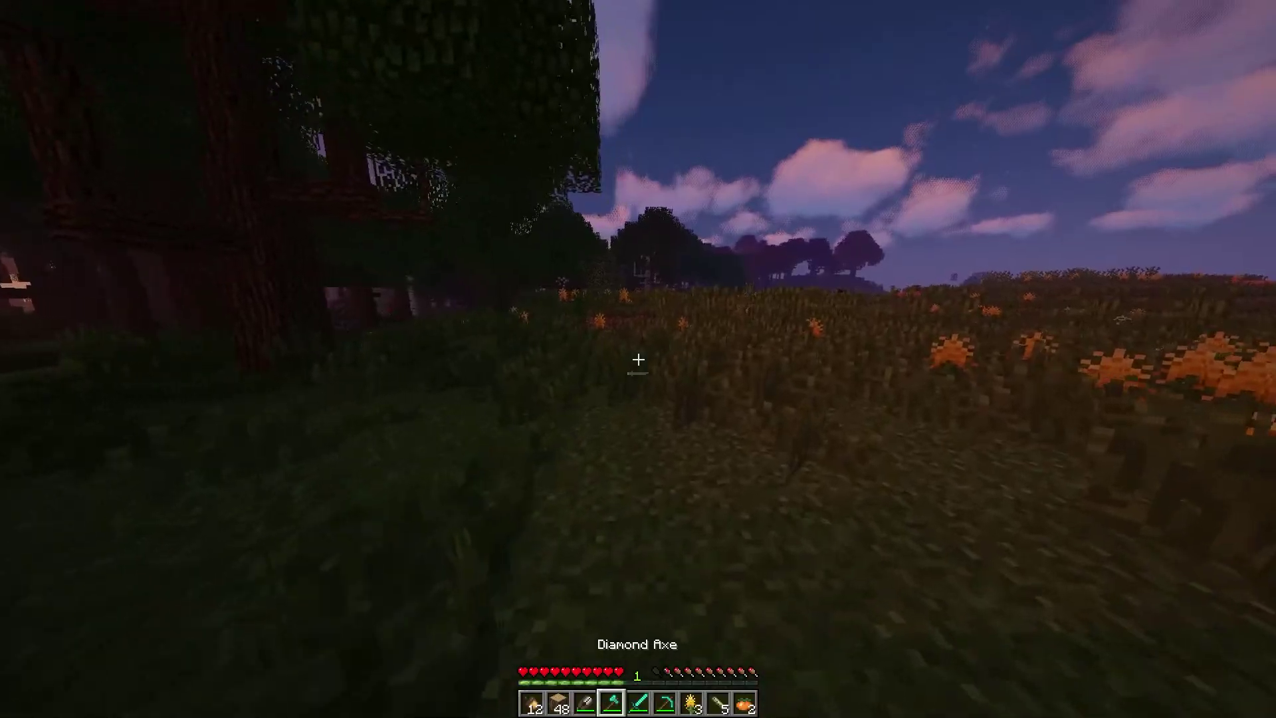
Open the inventory, take one Torch from the item list and return to the game
{"action": "key", "text": "e"}
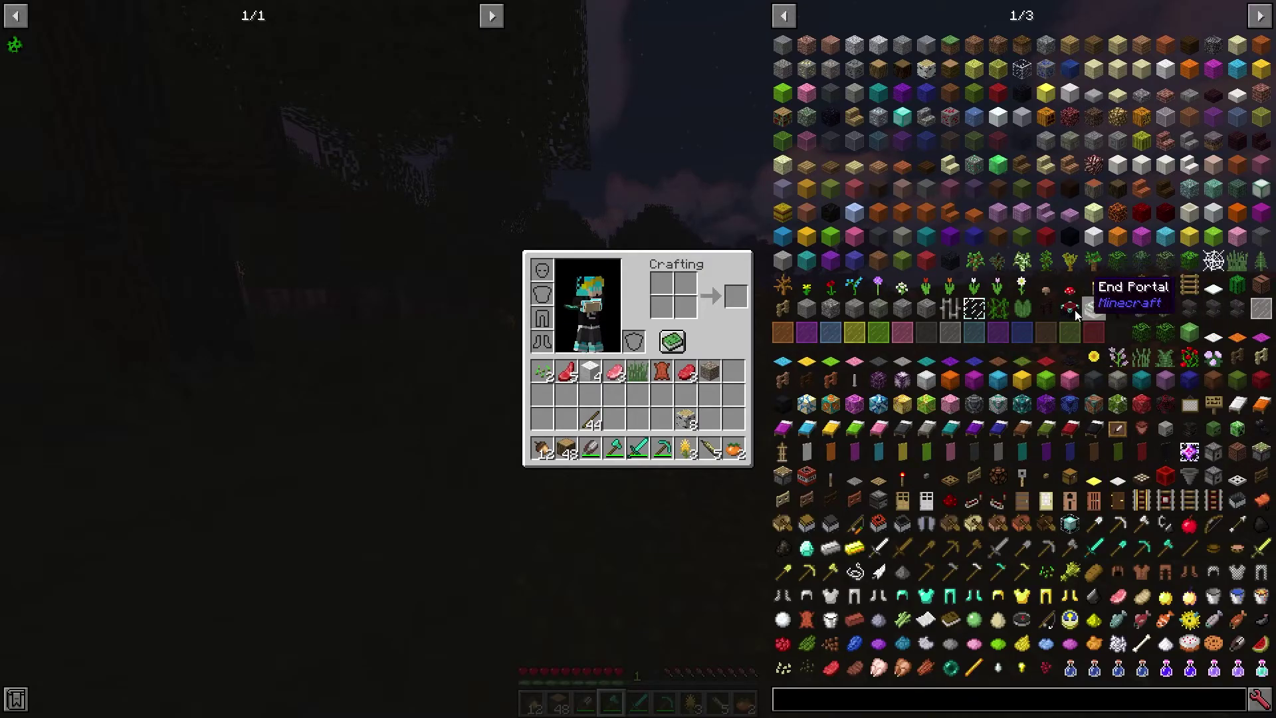
{"action": "left_click", "coordinate": [1094, 288]}
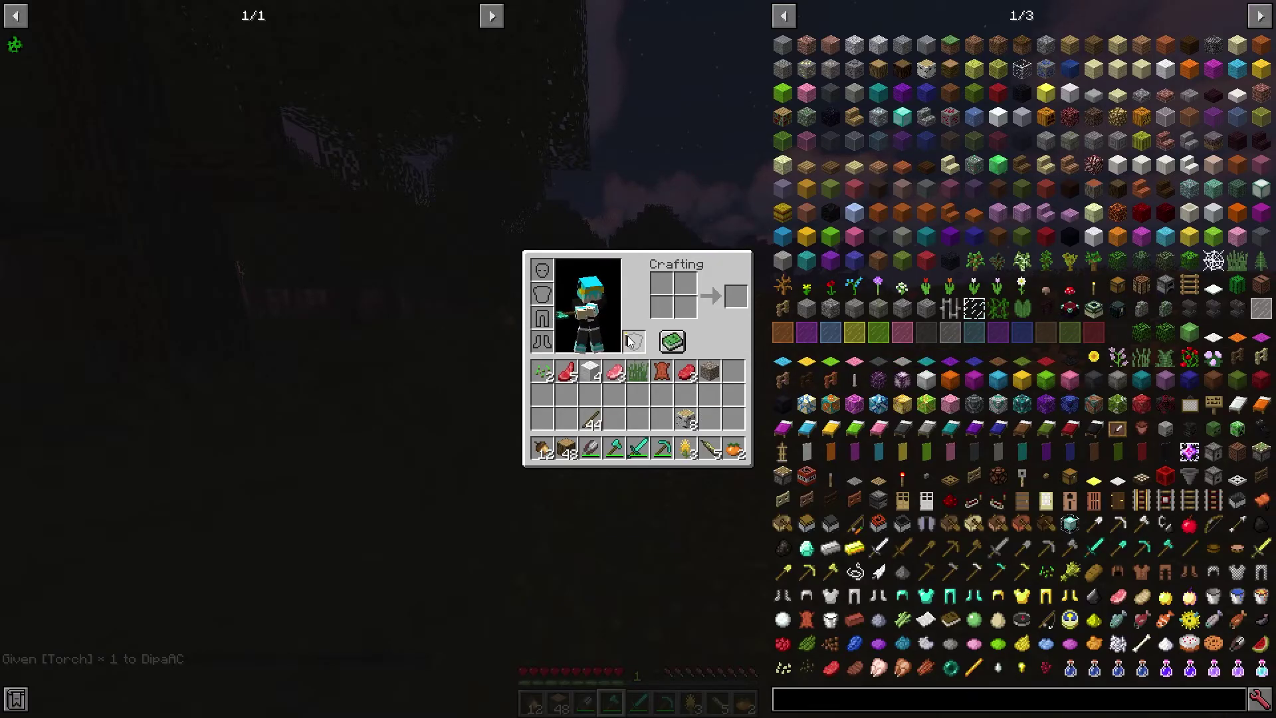
{"action": "key", "text": "e"}
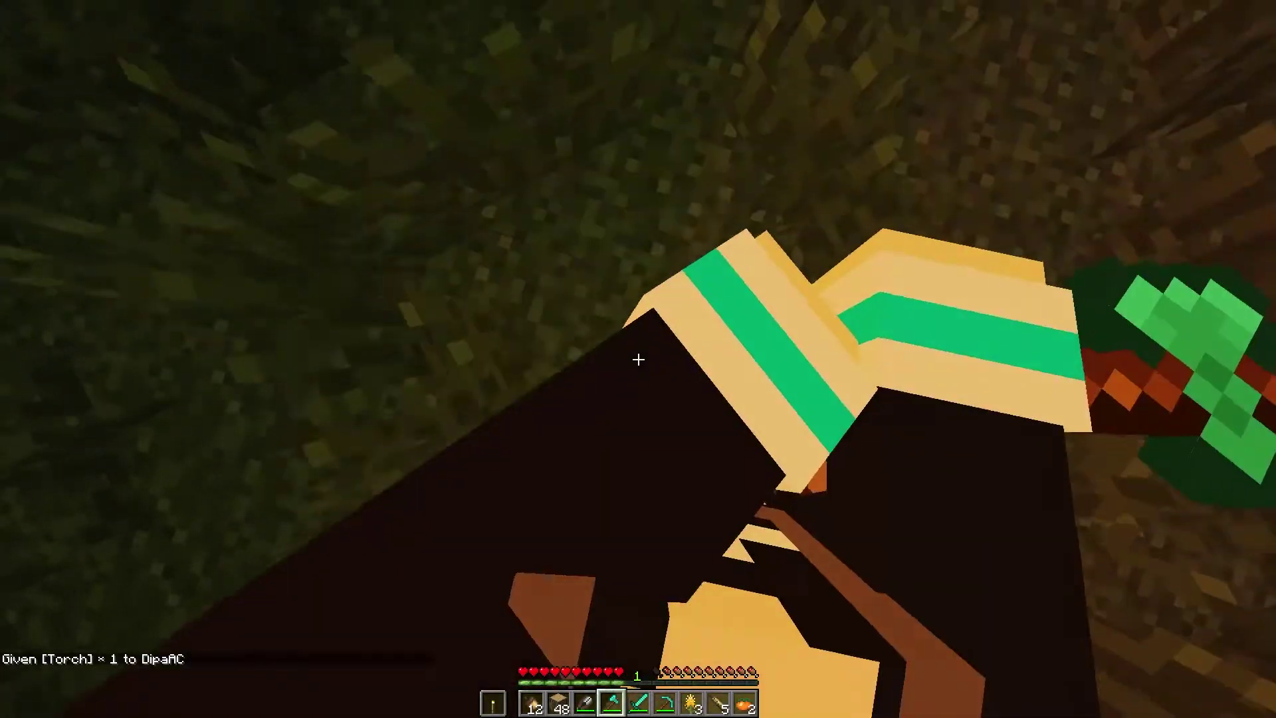
Select the diamond sword and switch the camera to the third-person view facing the character
{"action": "scroll", "coordinate": [638, 358], "scroll_direction": "down", "scroll_amount": 1}
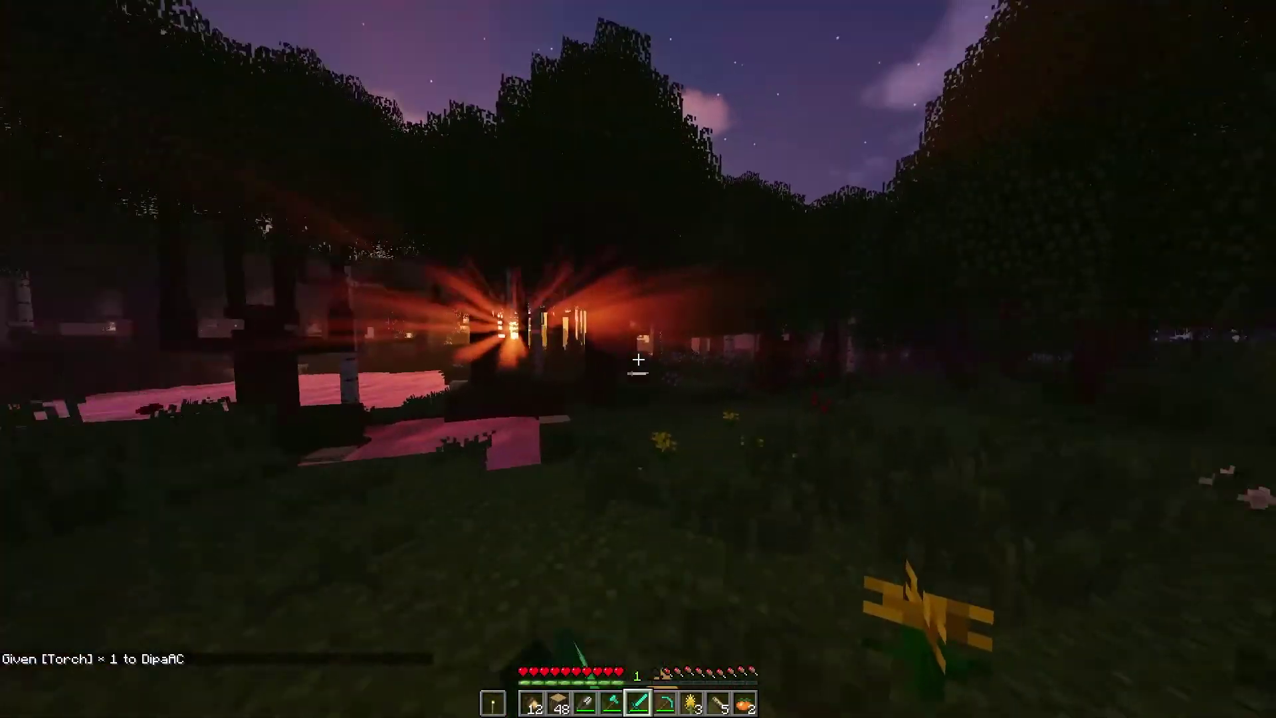
{"action": "key", "text": "F5"}
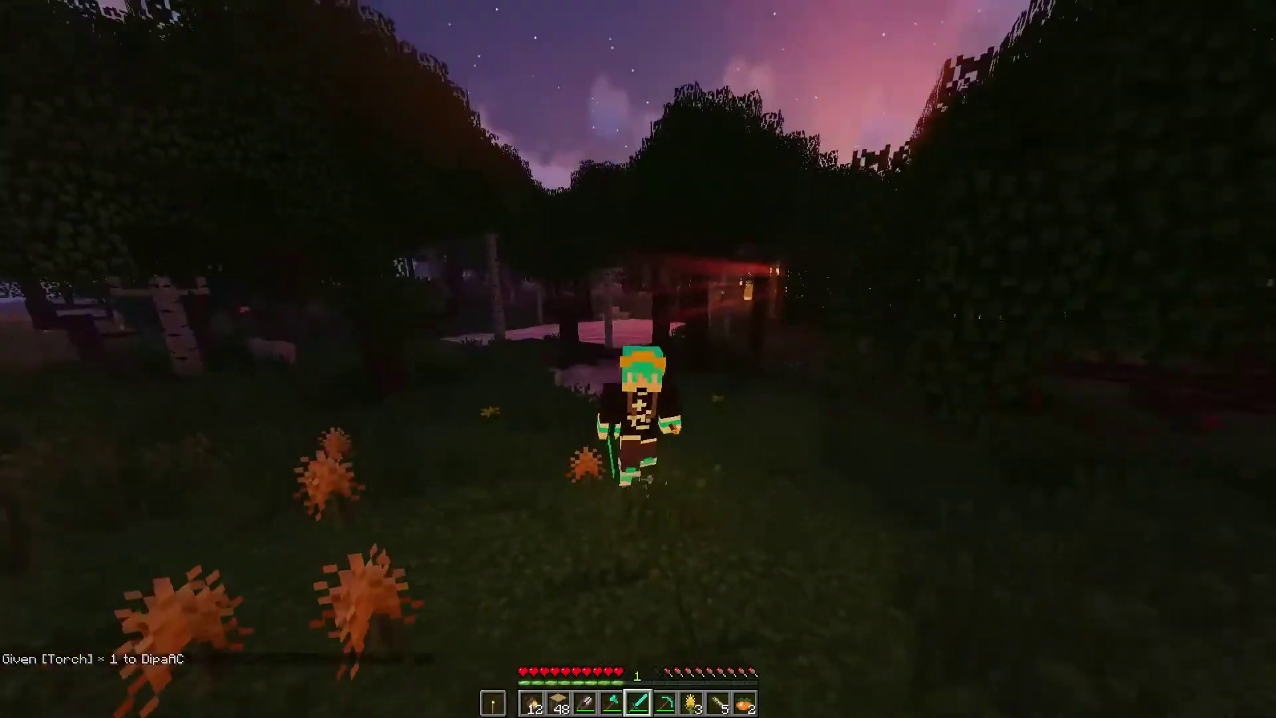